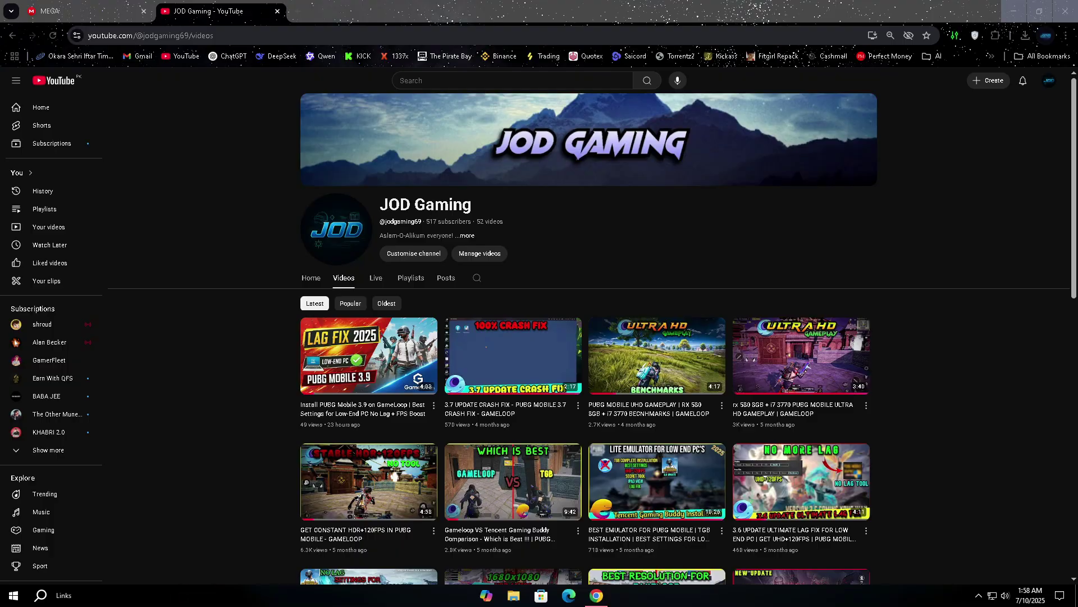
# Step: Open the Windows 10 Graphics settings page from Windows search
pyautogui.click(1014, 11)
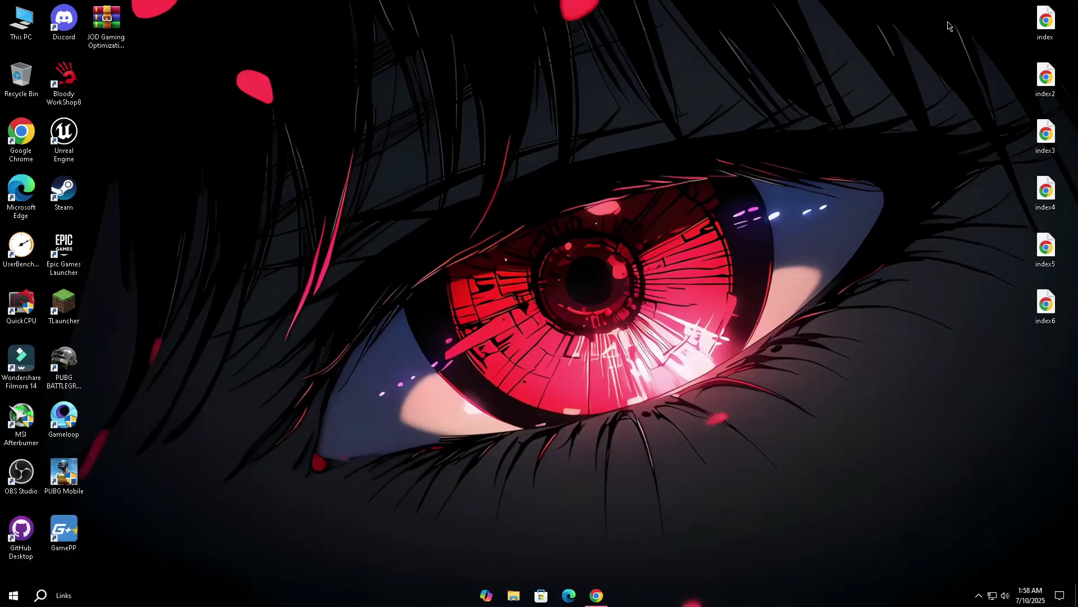
pyautogui.rightClick(694, 68)
pyautogui.click(732, 120)
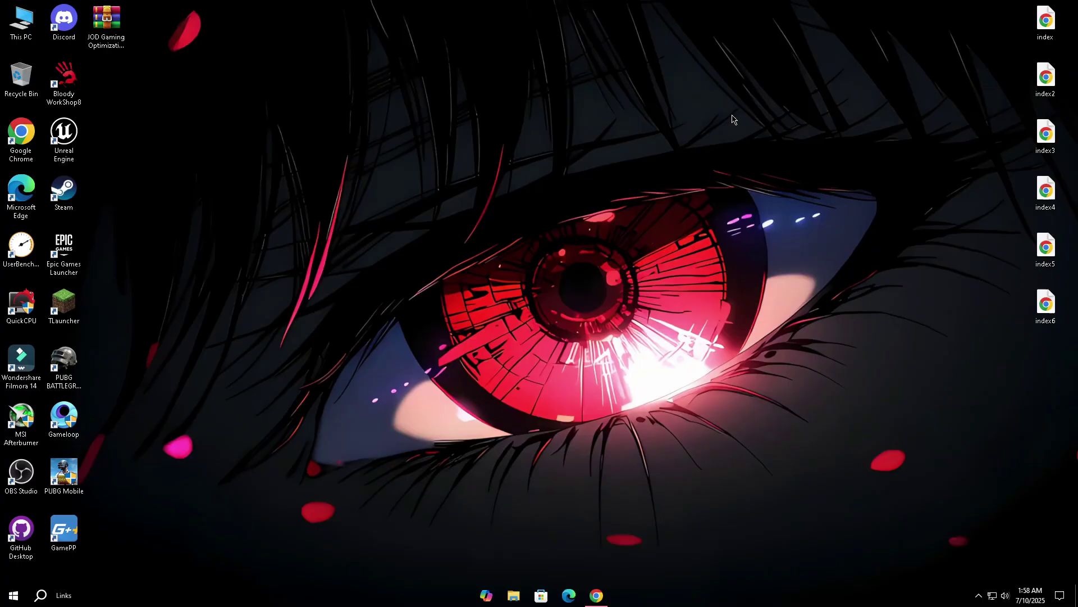
pyautogui.press('super')
pyautogui.write('grap')
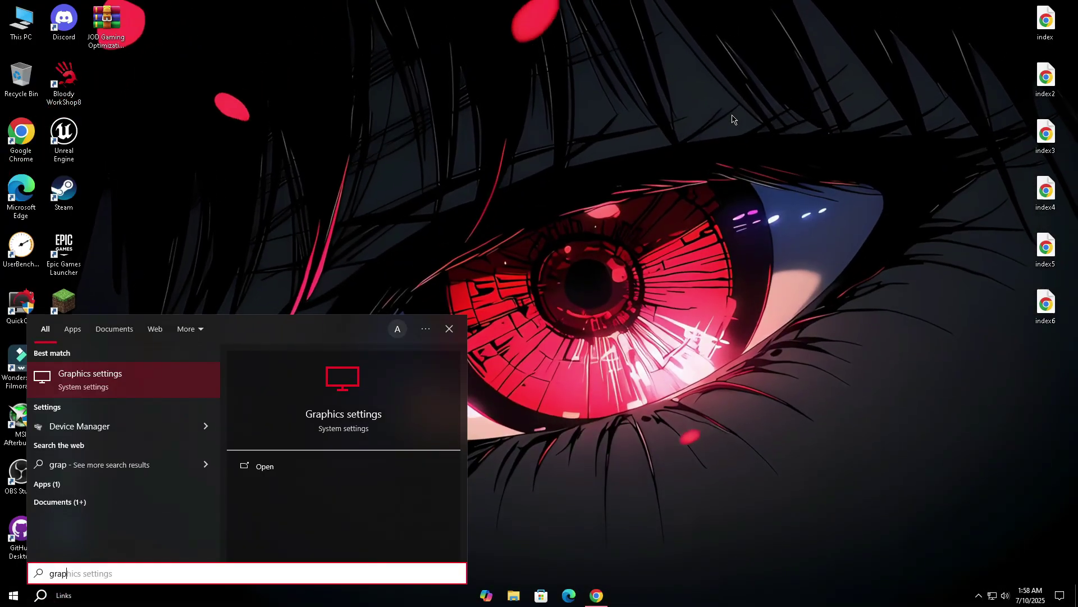
pyautogui.press('Return')
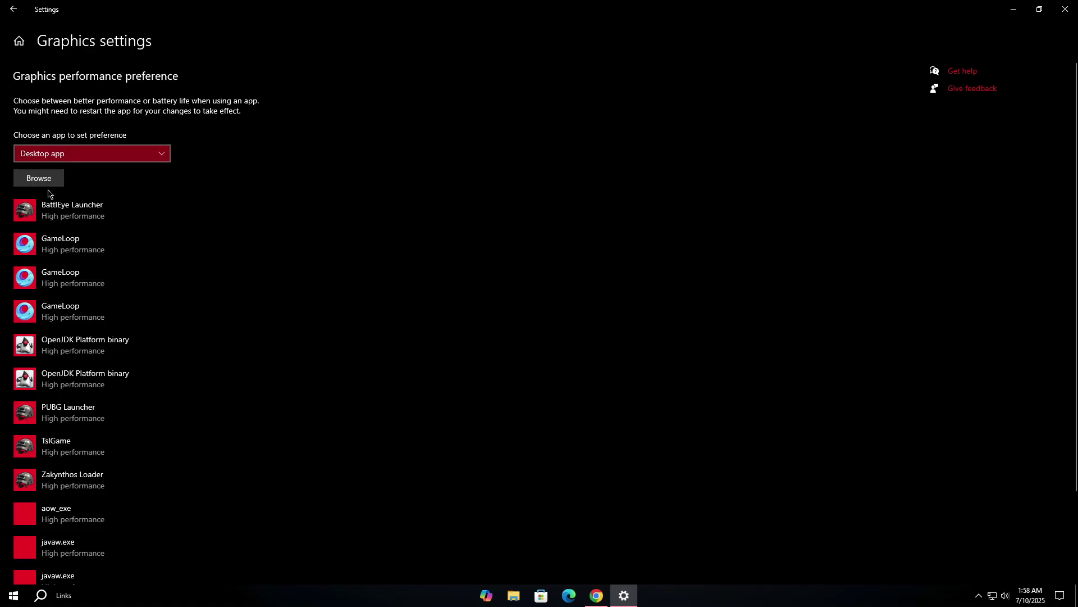
# Step: Browse to the C:\Program Files\TxGameAssistant\ui folder to pick a program
pyautogui.click(61, 183)
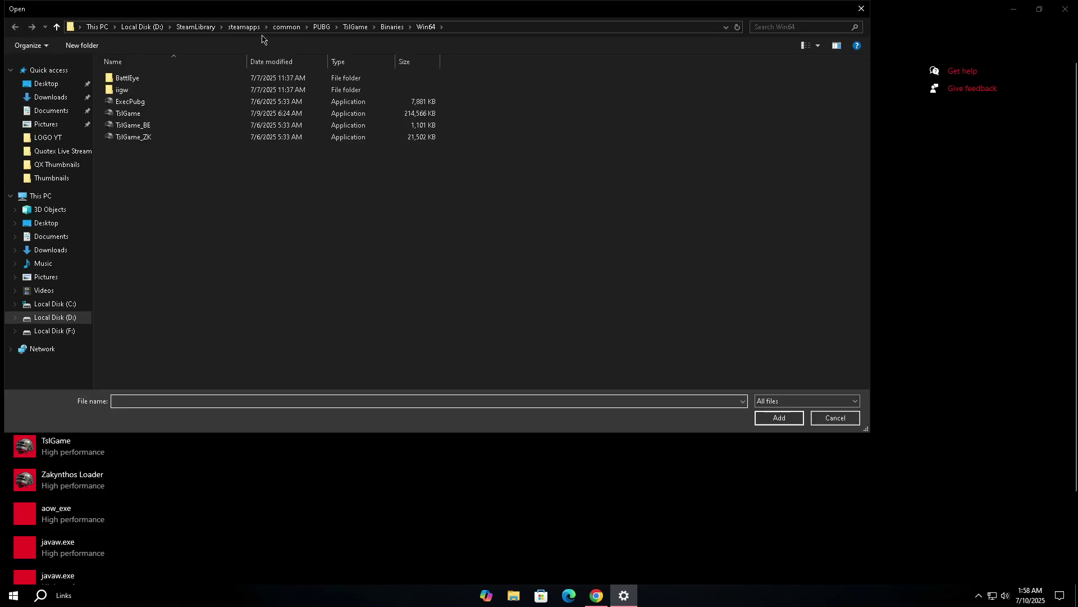
pyautogui.click(98, 28)
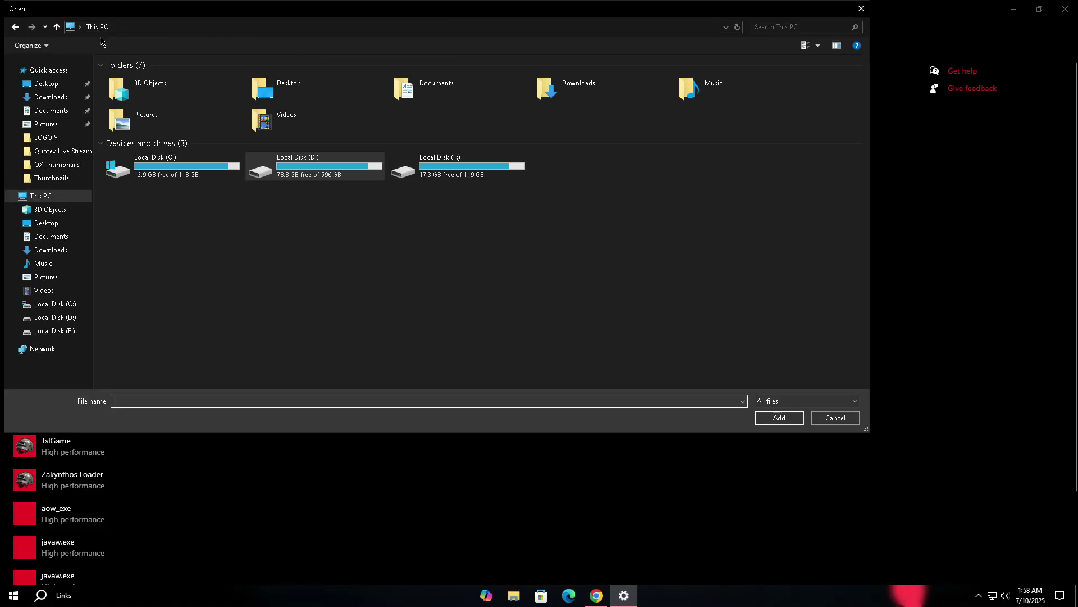
pyautogui.doubleClick(159, 168)
pyautogui.doubleClick(167, 128)
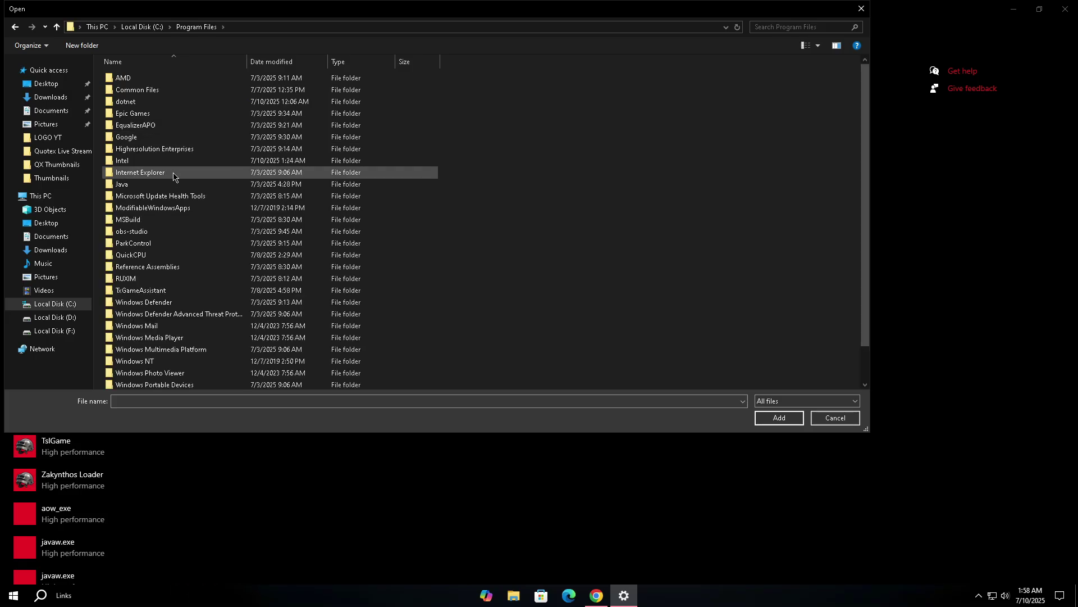
pyautogui.scroll(-3, 172, 261)
pyautogui.doubleClick(152, 256)
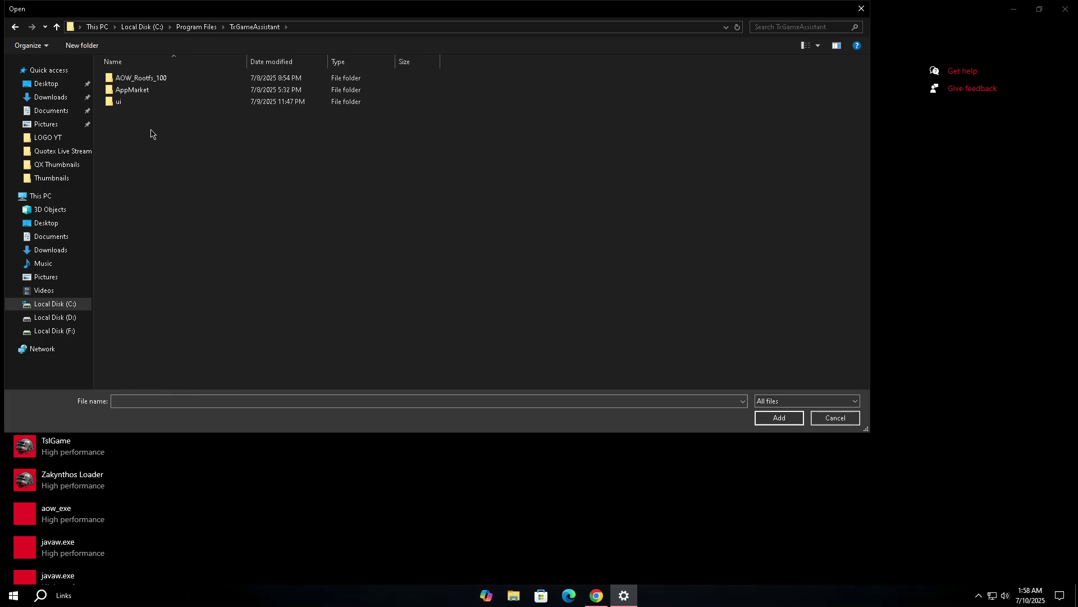
pyautogui.doubleClick(149, 101)
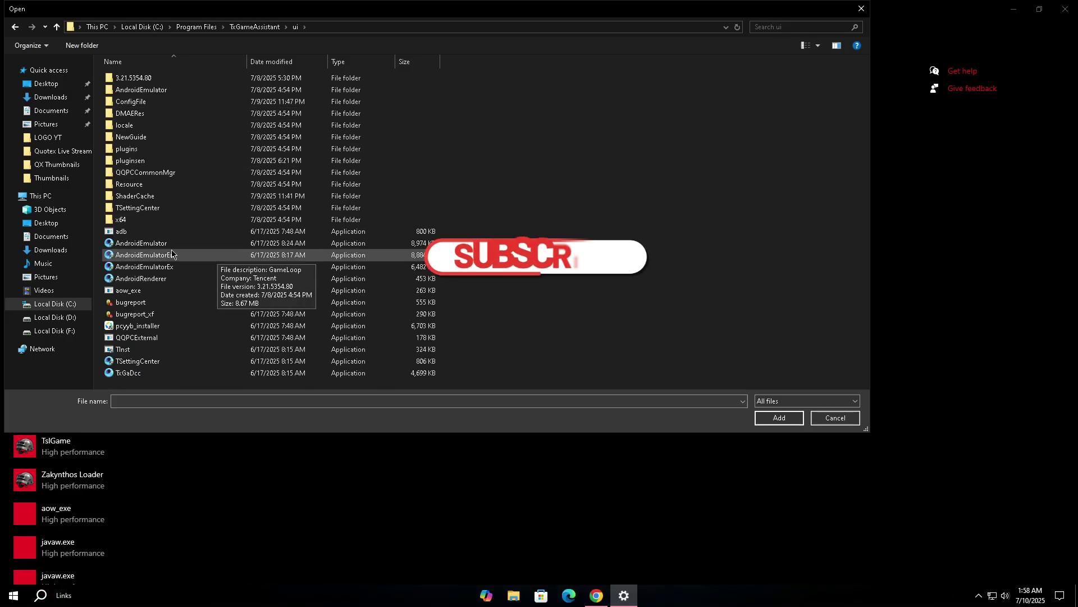
# Step: Add AndroidEmulator.exe and AndroidEmulatorEn.exe to the graphics preference list
pyautogui.click(206, 246)
pyautogui.click(768, 417)
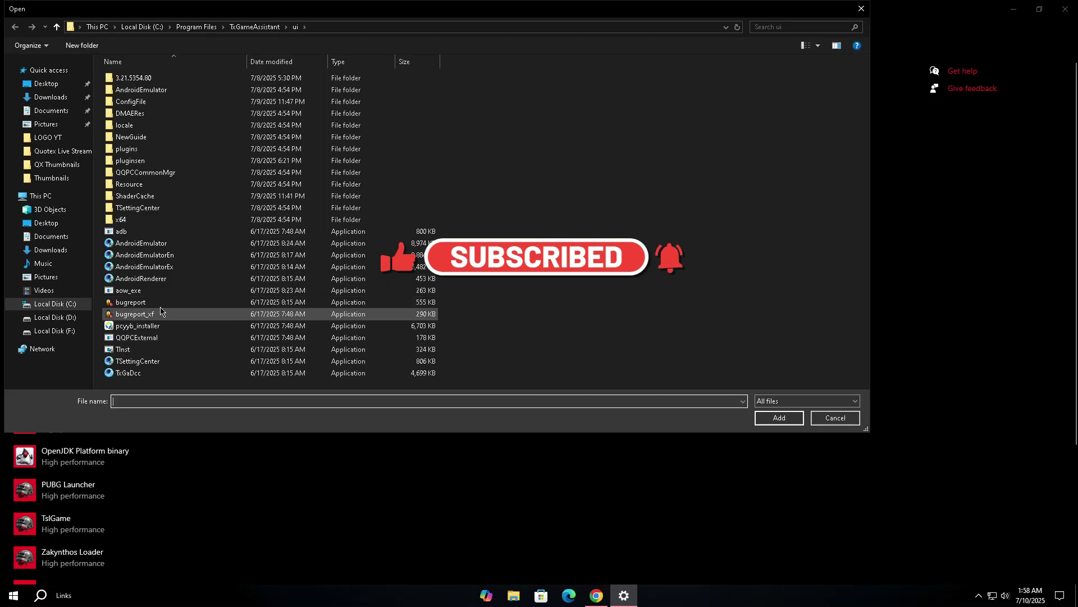
pyautogui.click(146, 254)
pyautogui.click(758, 418)
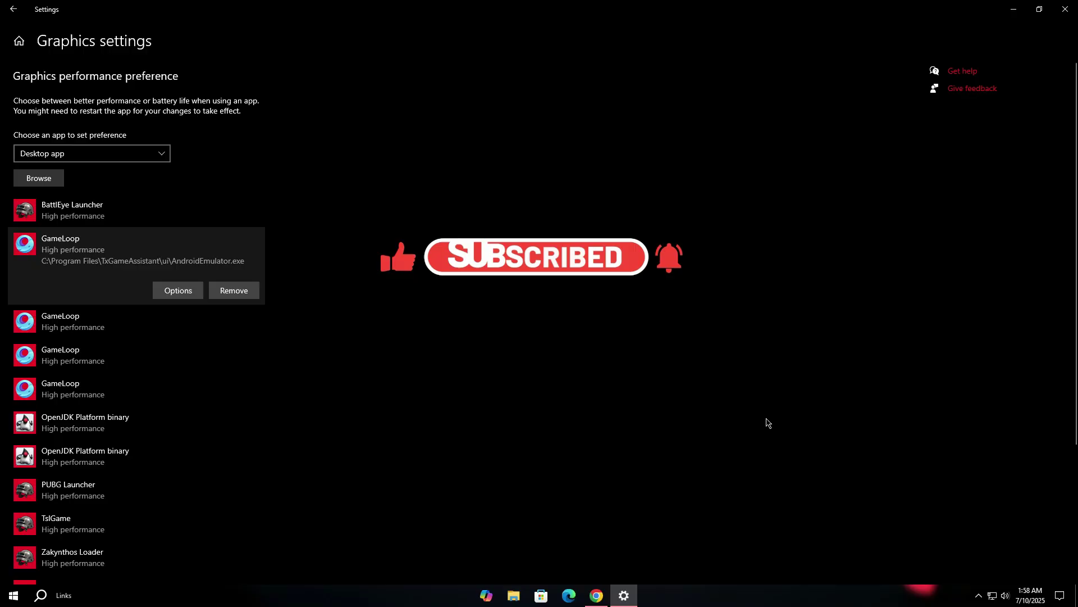
# Step: Check that each GameLoop emulator entry is set to High performance
pyautogui.click(180, 296)
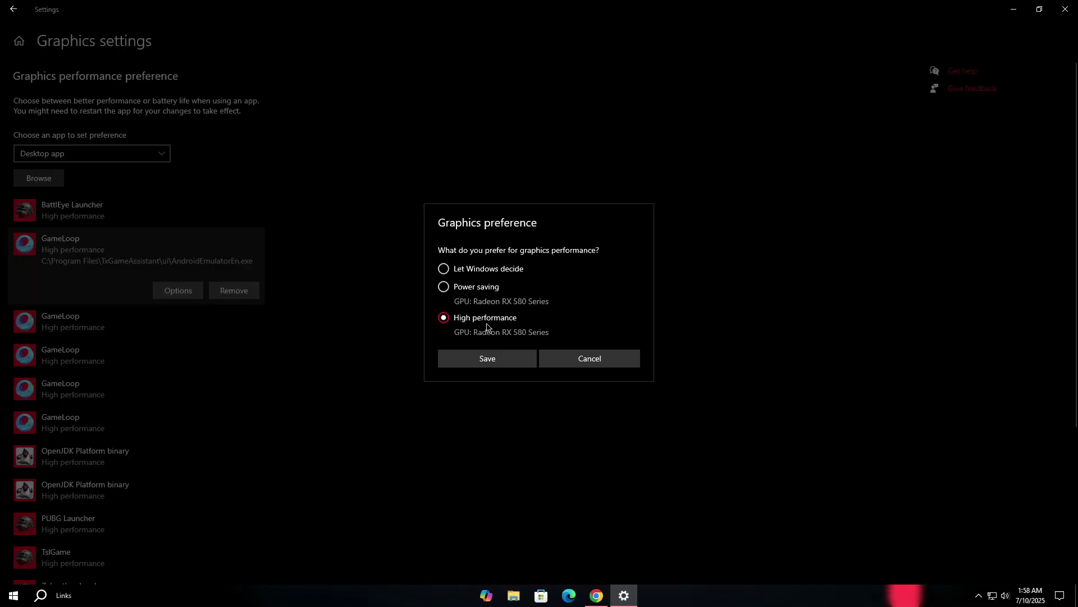
pyautogui.click(487, 358)
pyautogui.click(137, 320)
pyautogui.click(178, 324)
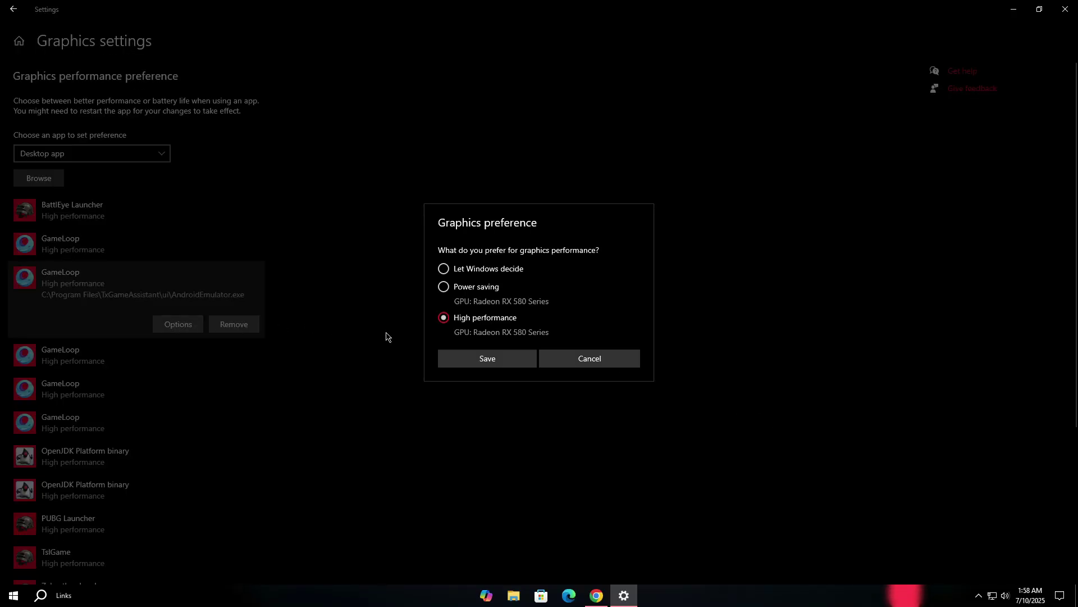
pyautogui.click(487, 358)
pyautogui.click(150, 354)
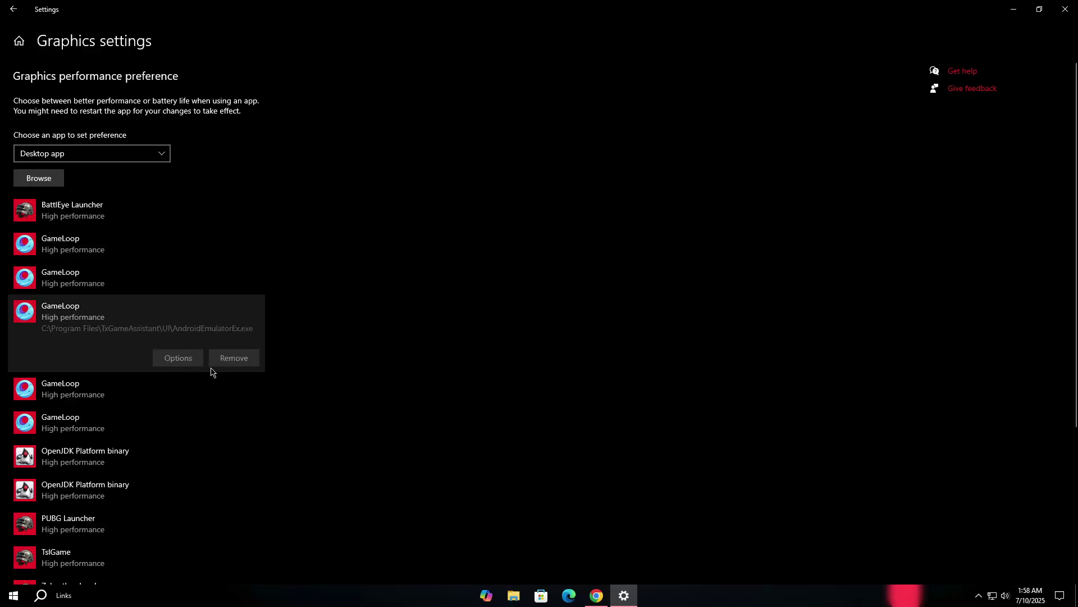
pyautogui.click(164, 395)
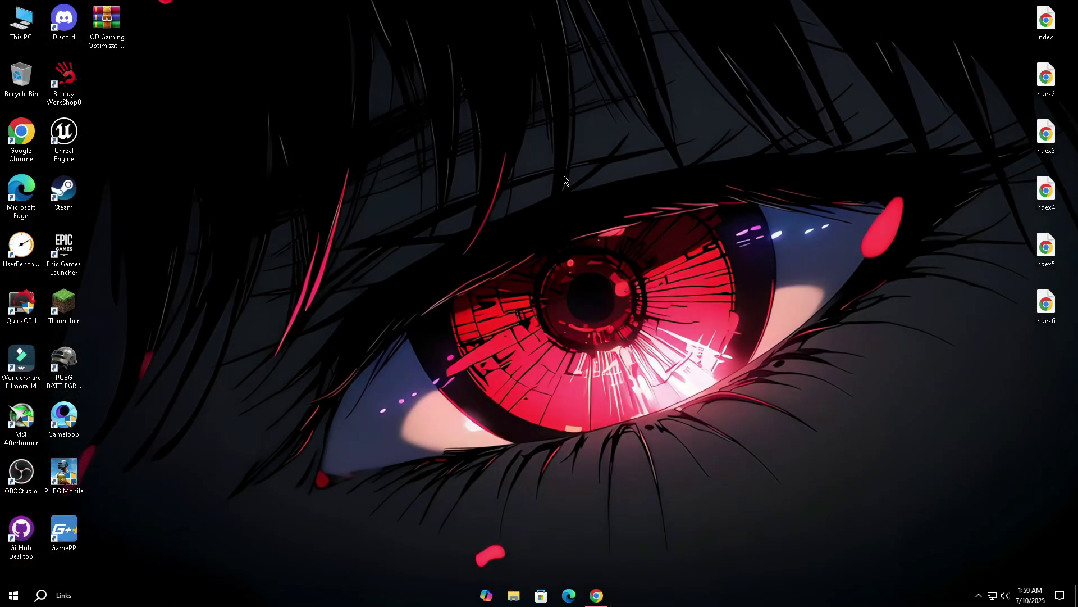
pyautogui.press('super')
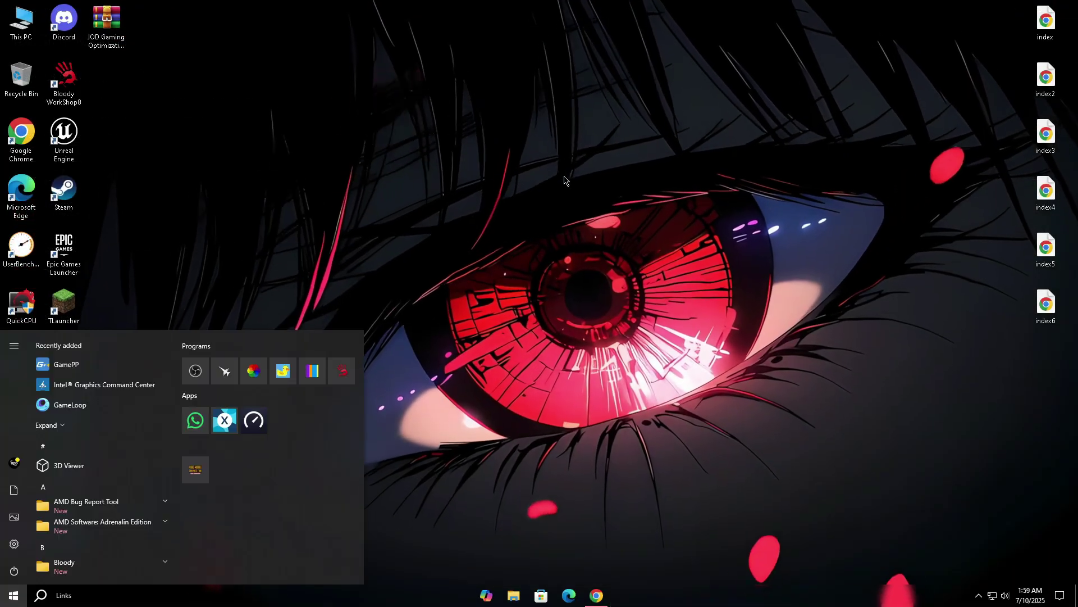
pyautogui.write('backg')
pyautogui.press('Return')
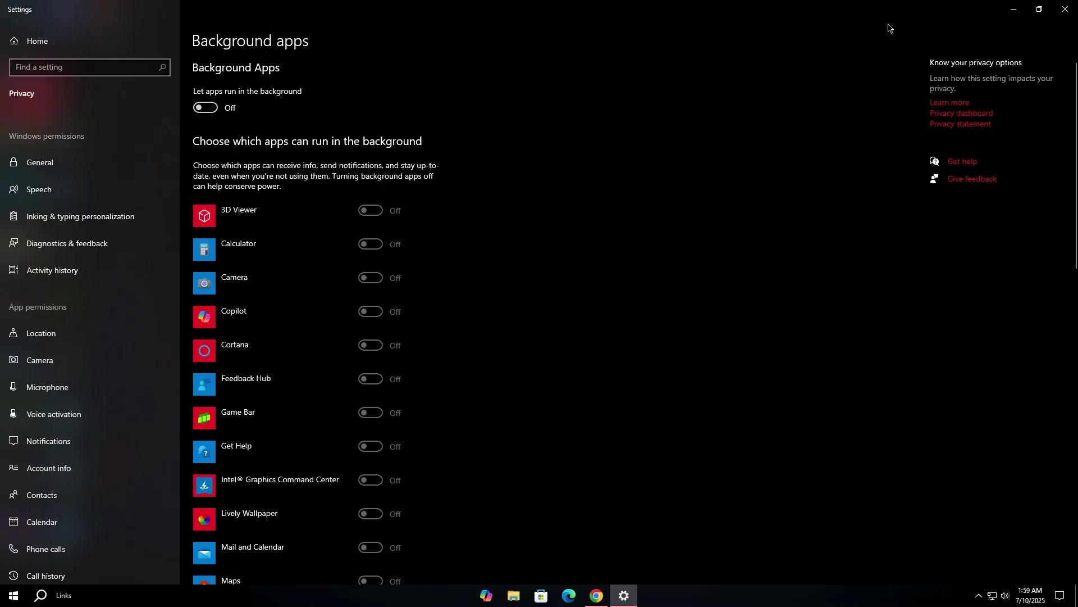
pyautogui.click(1066, 9)
pyautogui.press('super')
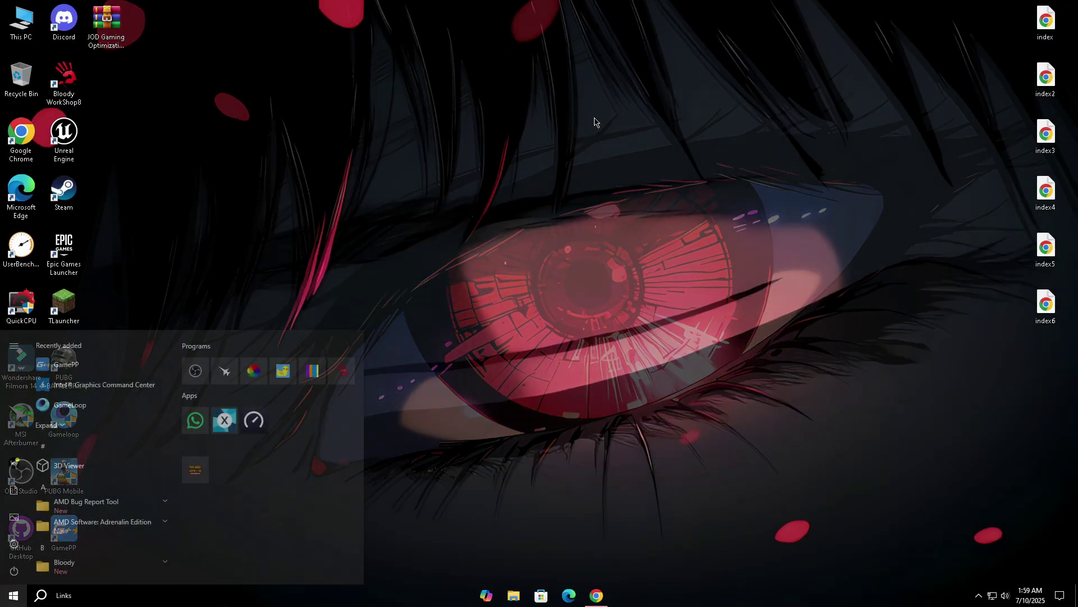
pyautogui.write('messa')
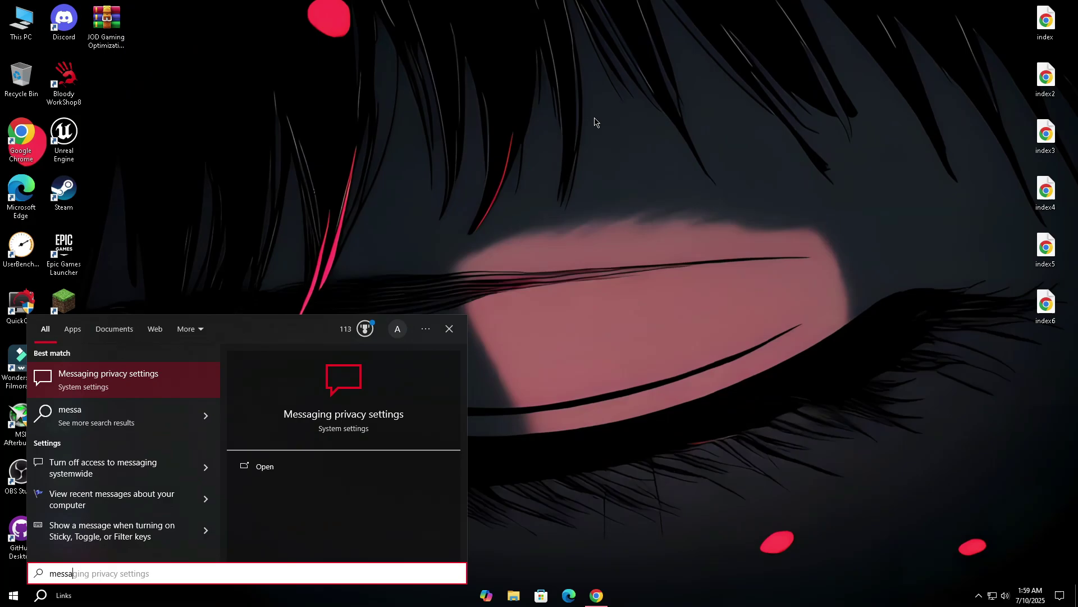
pyautogui.write('ge')
pyautogui.hotkey('ctrl', 'a')
pyautogui.write('no')
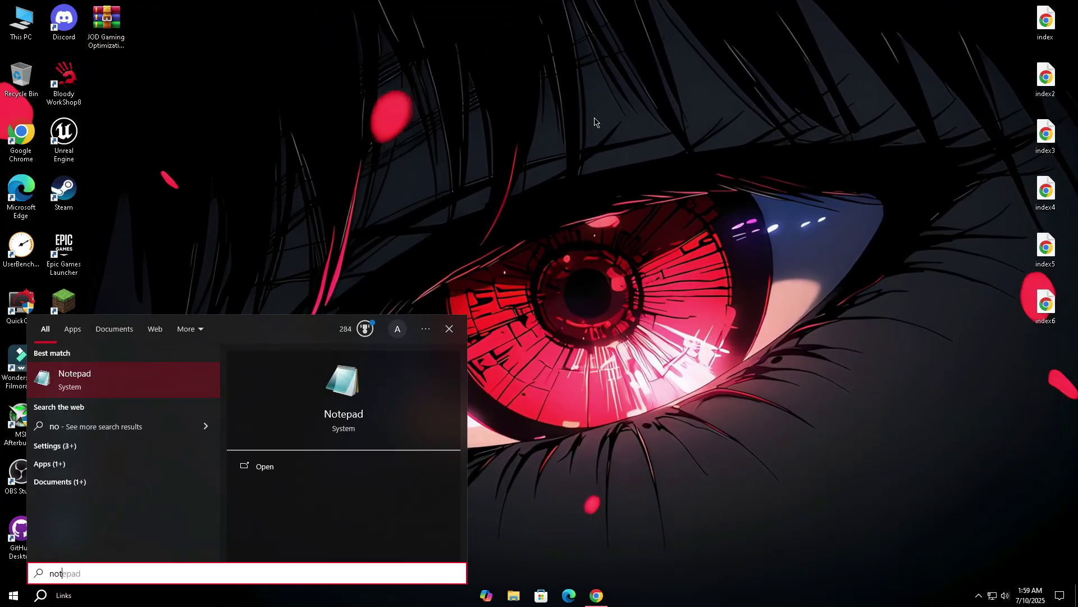
pyautogui.write('tifi')
pyautogui.press('Return')
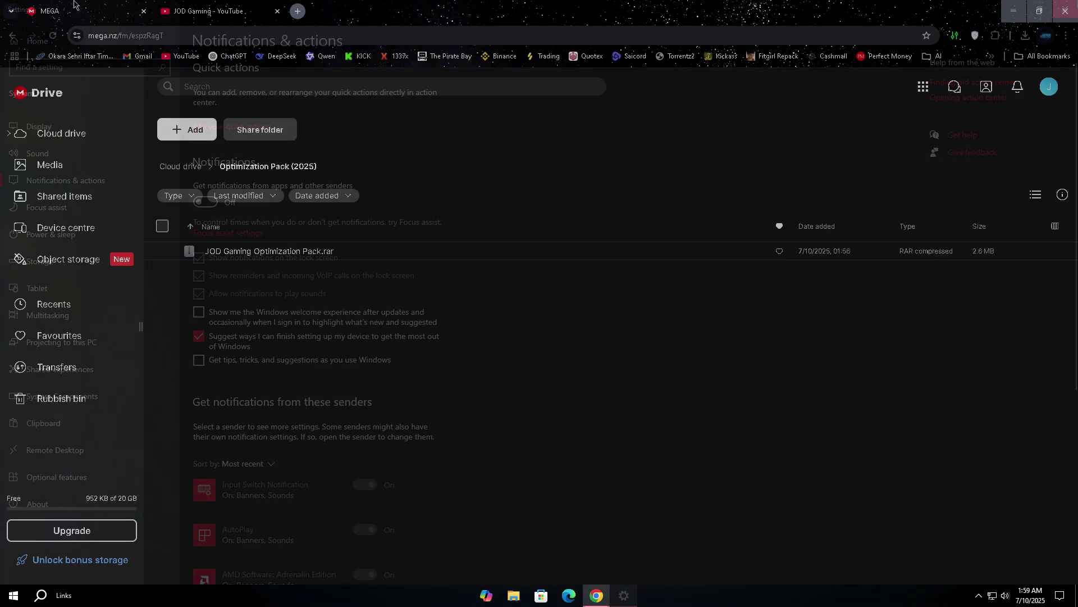
pyautogui.moveTo(269, 252)
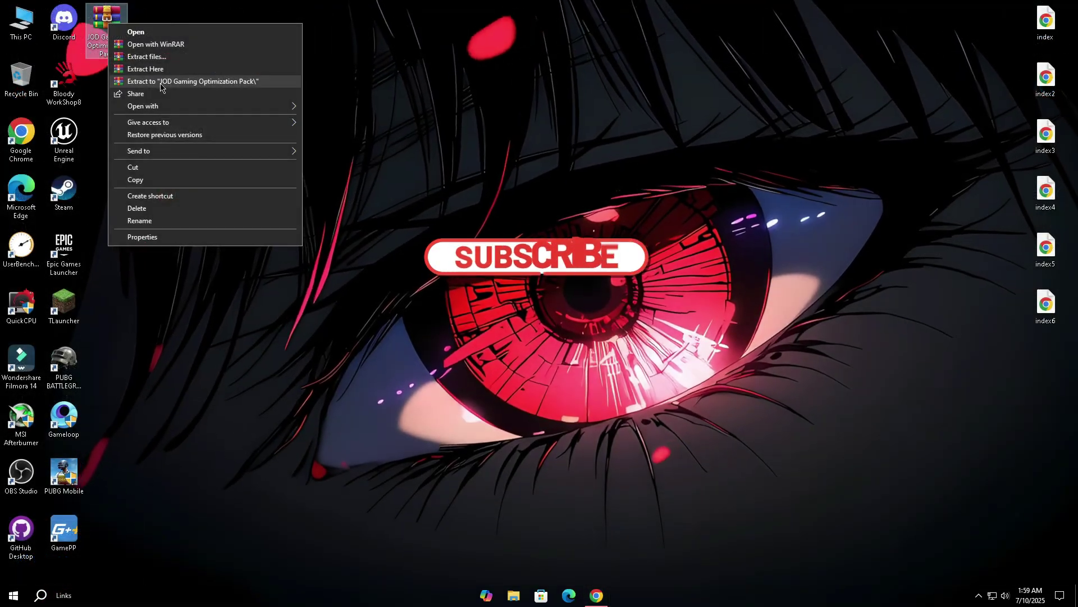
pyautogui.click(161, 82)
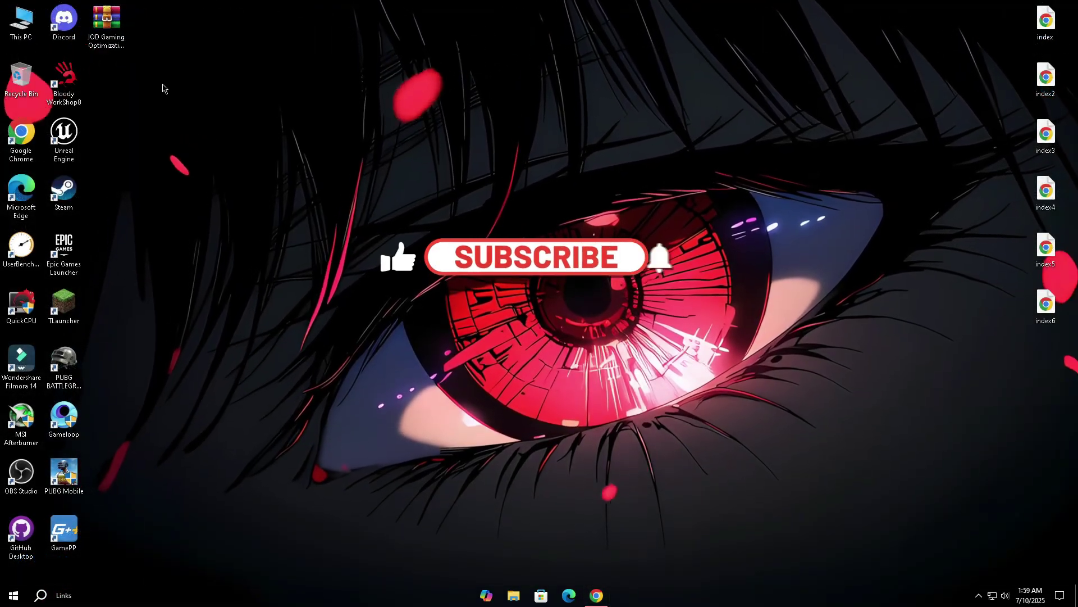
# Step: Open JOD Gaming Optimization Pack > 1.DO FIRST and launch Create A Restore Point
pyautogui.doubleClick(109, 100)
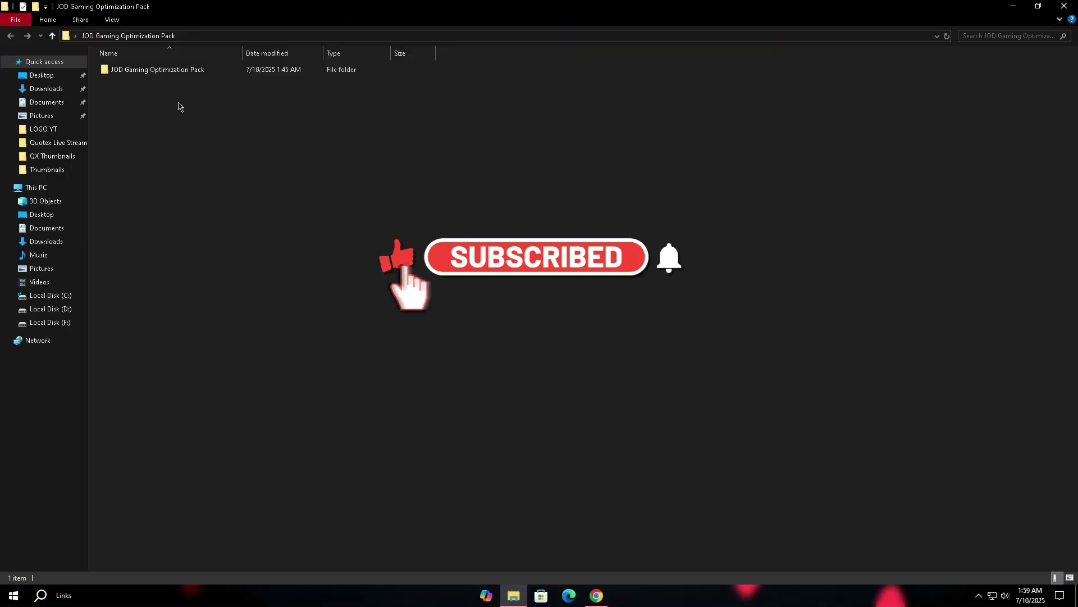
pyautogui.doubleClick(153, 75)
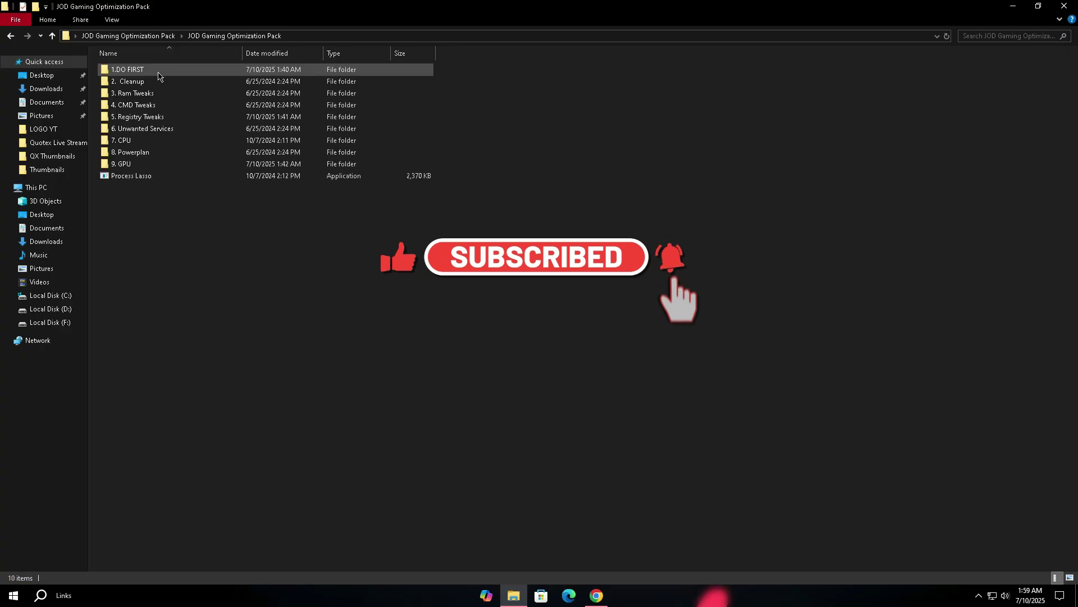
pyautogui.doubleClick(135, 75)
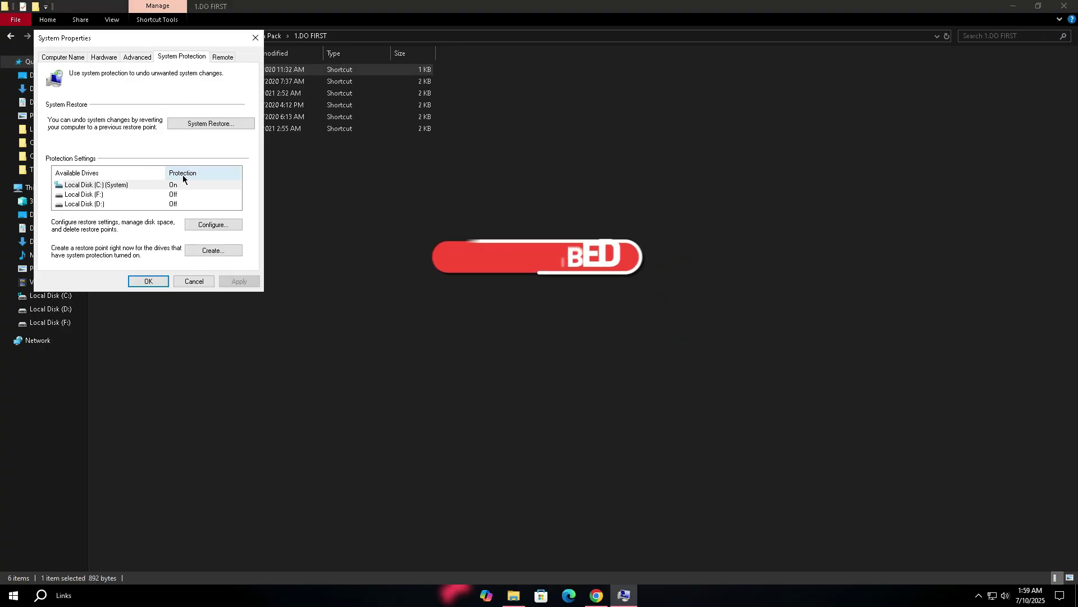
# Step: Create a system drive restore point named 'Restor'
pyautogui.click(161, 184)
pyautogui.click(211, 250)
pyautogui.write('Restore')
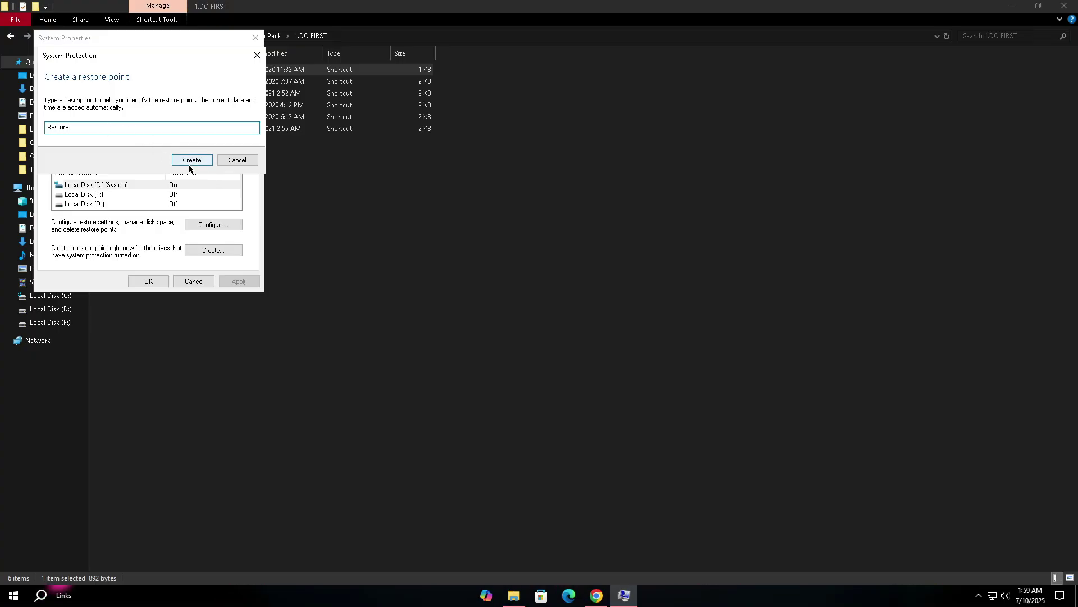
pyautogui.click(191, 160)
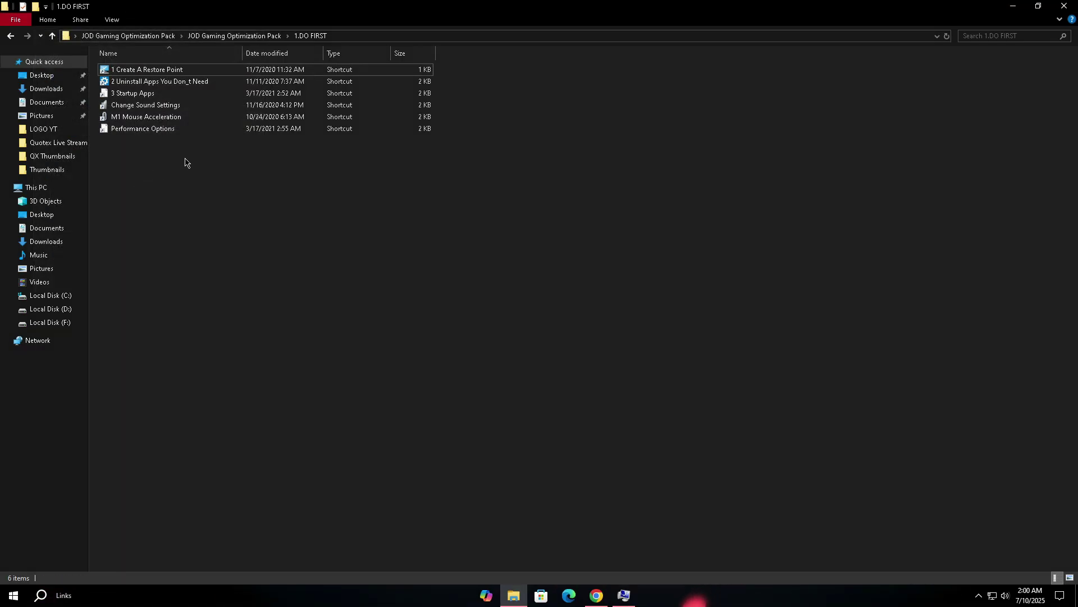
# Step: Uninstall Xbox Console Companion and Xbox Live from Apps & features
pyautogui.doubleClick(173, 91)
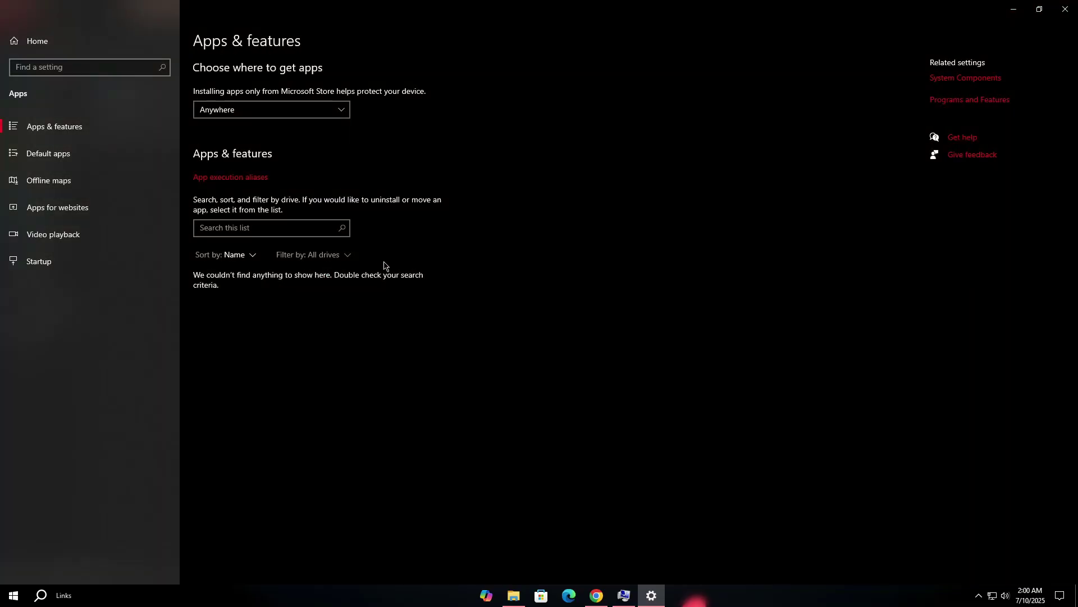
pyautogui.scroll(-2, 349, 283)
pyautogui.scroll(-2, 352, 282)
pyautogui.scroll(-2, 351, 282)
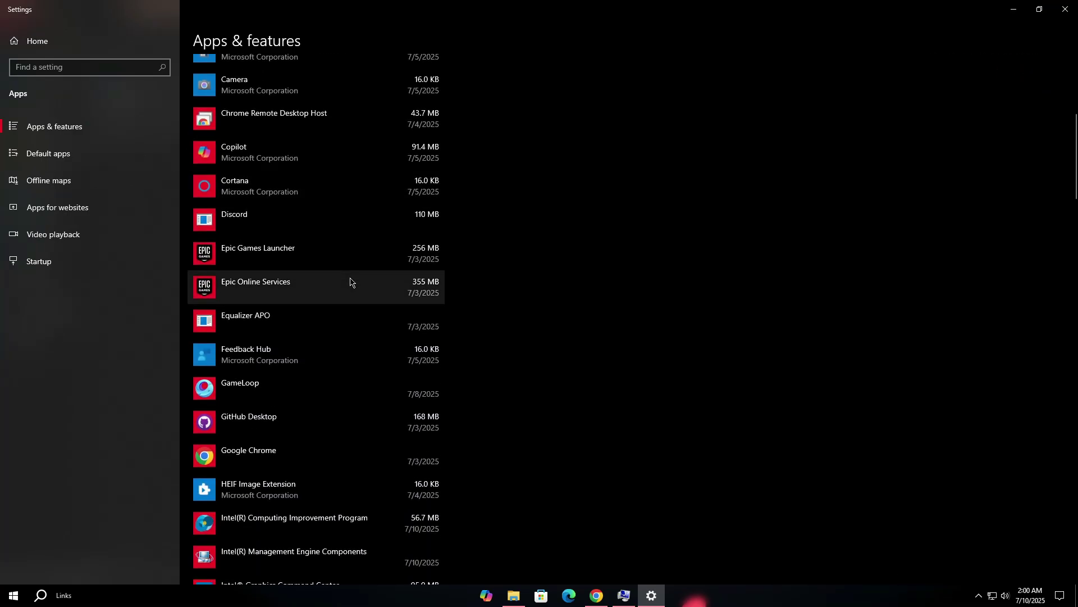
pyautogui.scroll(-1, 352, 281)
pyautogui.scroll(-1, 351, 283)
pyautogui.scroll(-3, 349, 283)
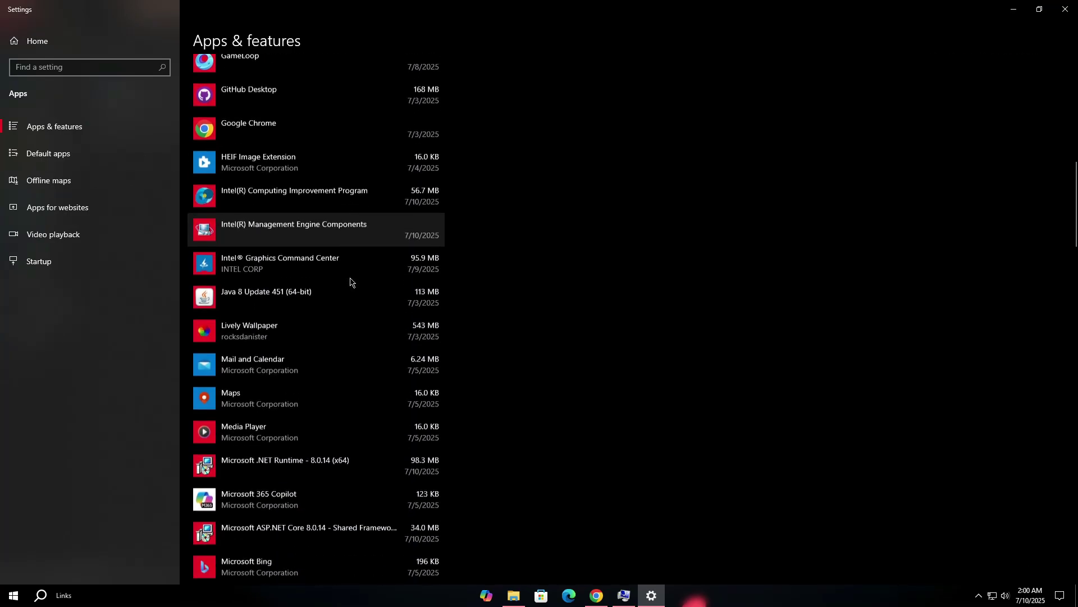
pyautogui.scroll(-5, 349, 282)
pyautogui.scroll(-2, 350, 282)
pyautogui.scroll(-15, 349, 281)
pyautogui.click(296, 455)
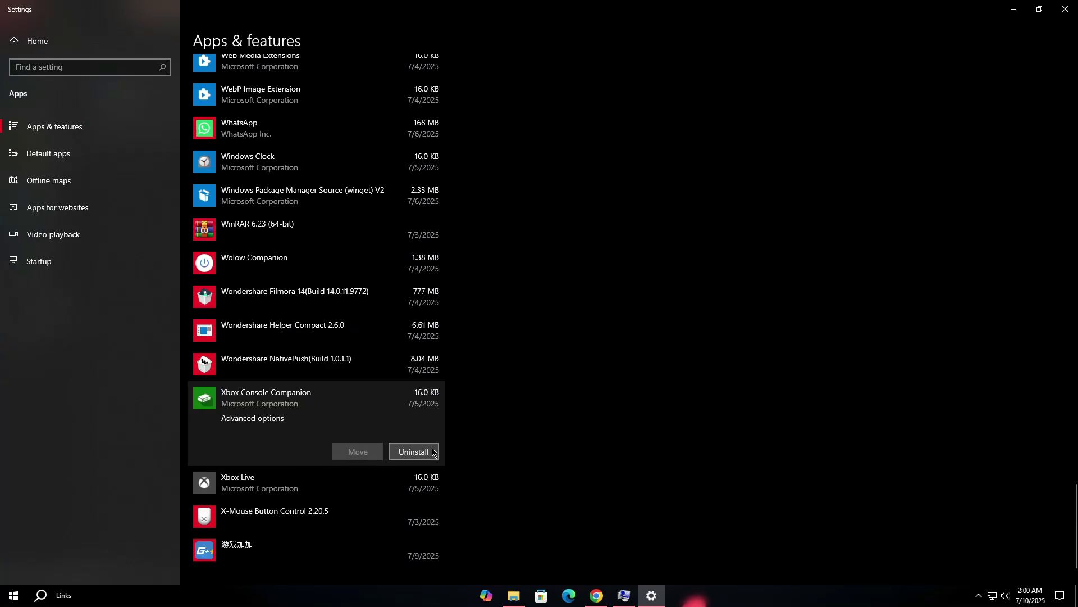
pyautogui.click(477, 424)
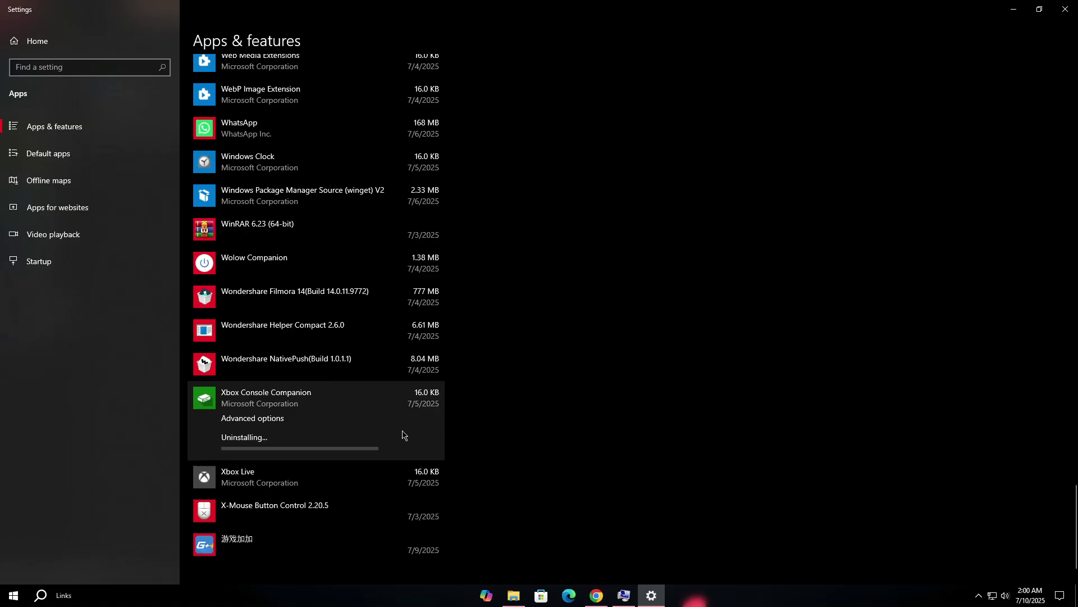
pyautogui.click(334, 485)
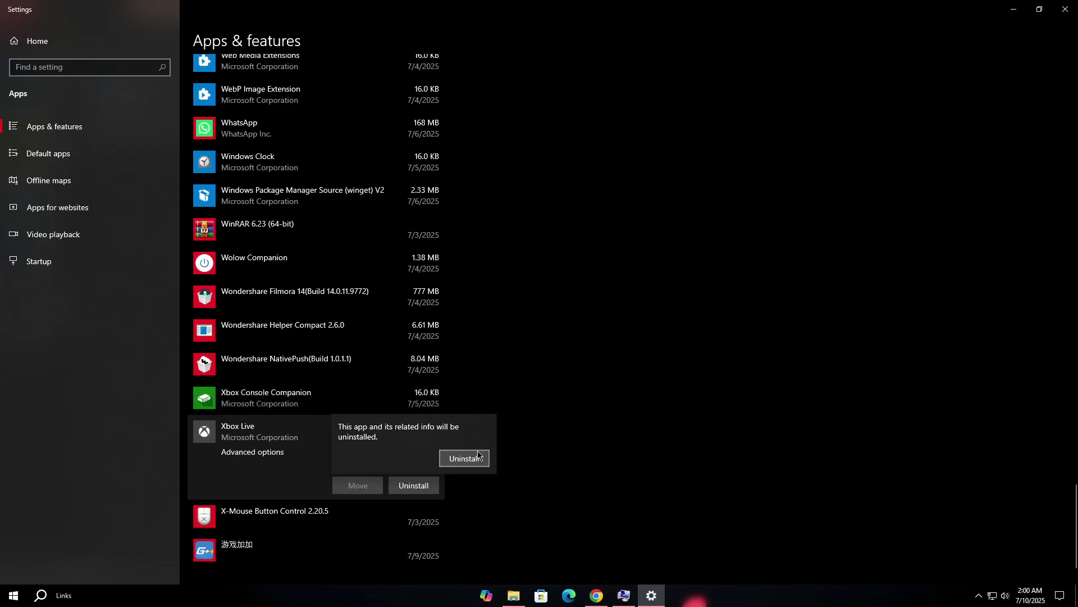
pyautogui.click(465, 457)
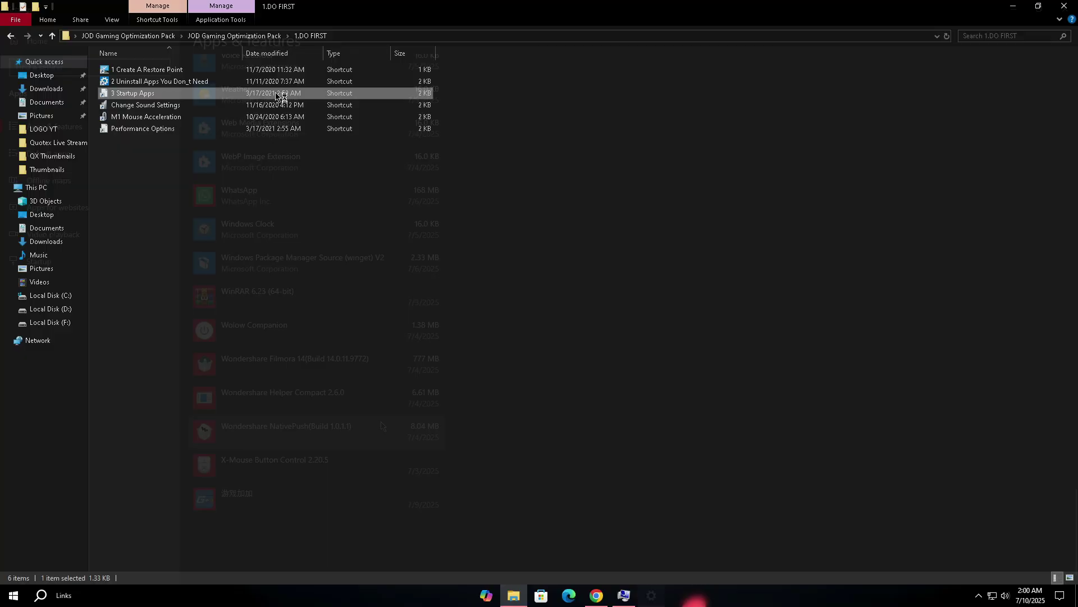
# Step: Disable the Windows Security notification entry in Task Manager's startup list
pyautogui.doubleClick(281, 96)
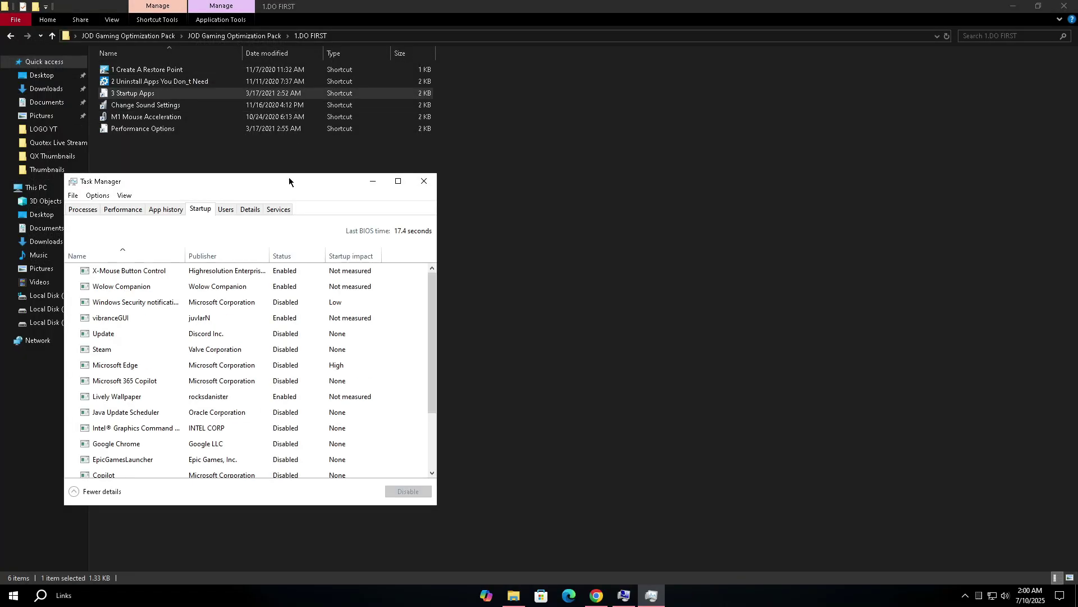
pyautogui.click(396, 181)
pyautogui.click(181, 108)
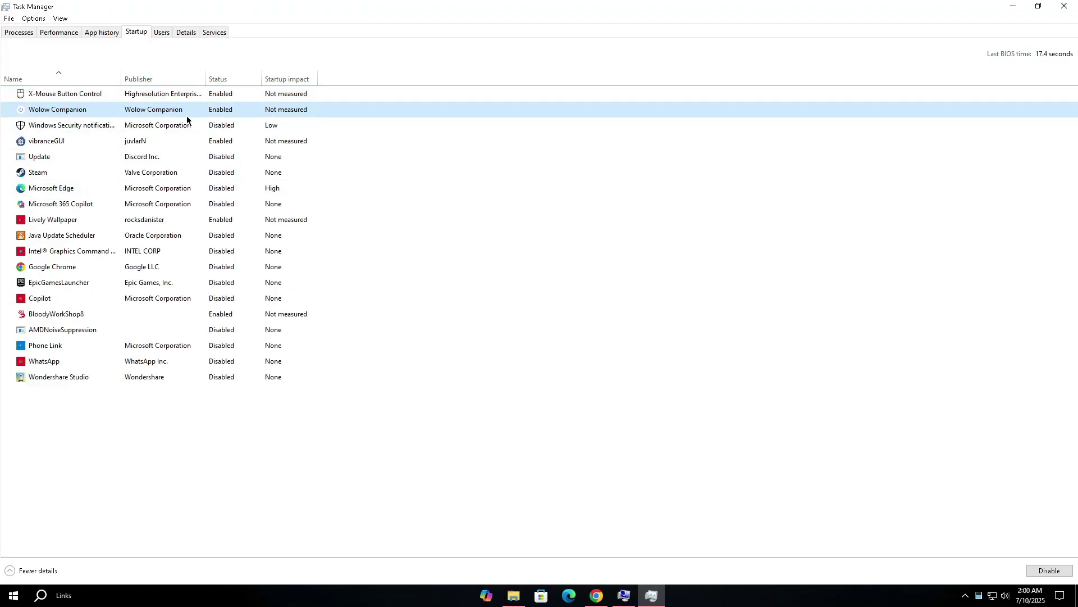
pyautogui.click(190, 126)
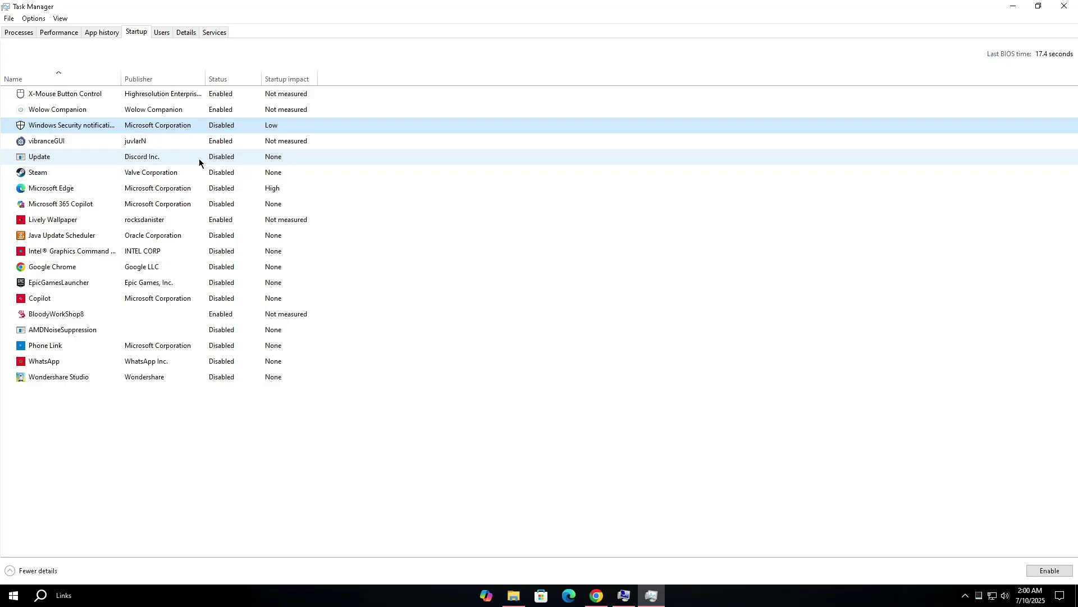
# Step: Review other startup entries, then save Mouse Properties with pointer precision enhancement off
pyautogui.rightClick(199, 160)
pyautogui.click(374, 250)
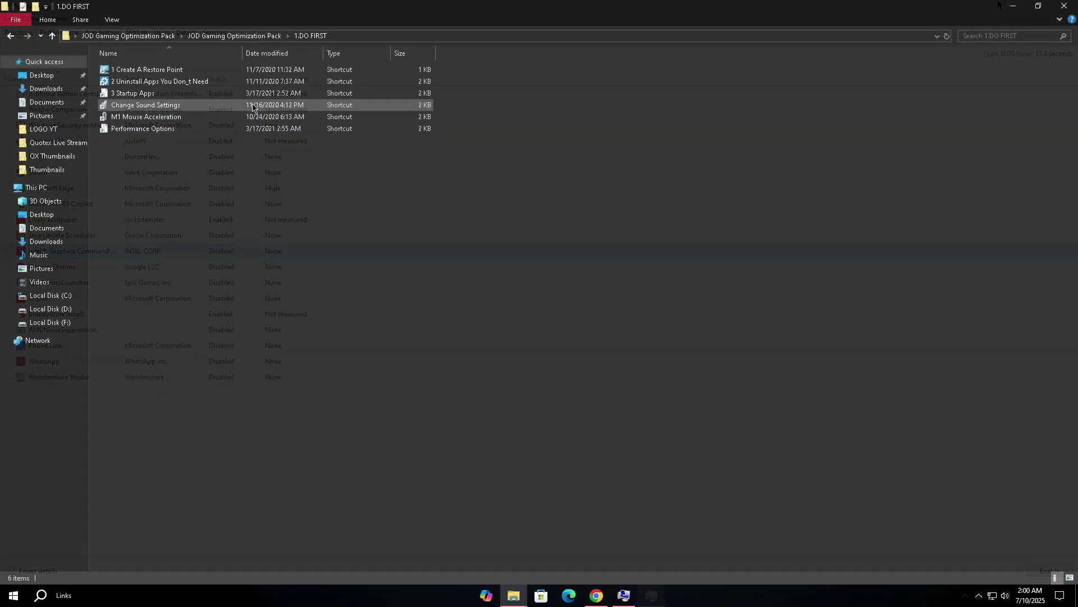
pyautogui.doubleClick(228, 118)
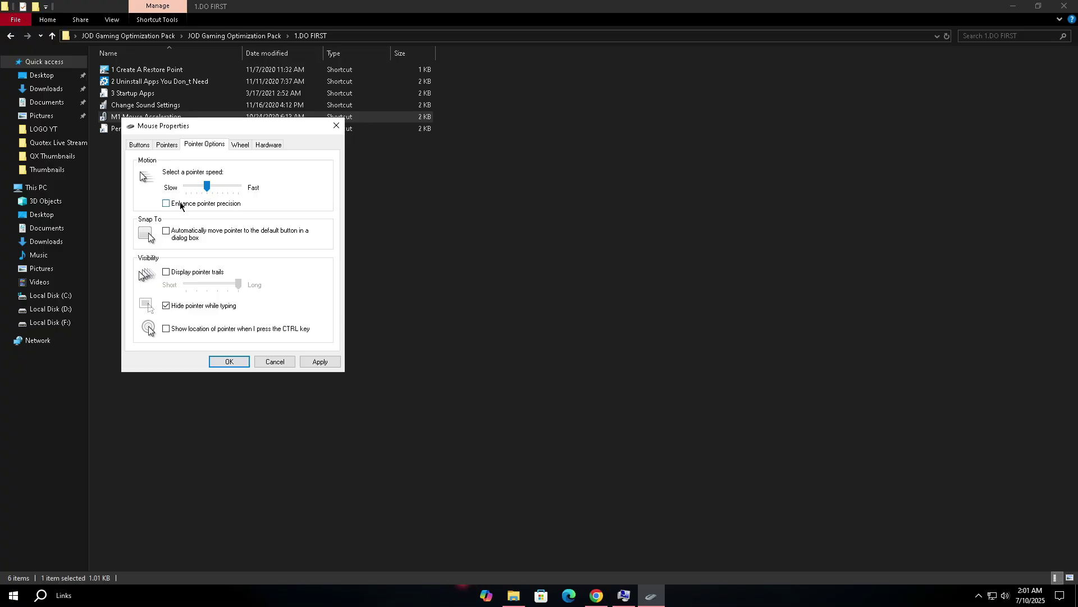
pyautogui.click(230, 362)
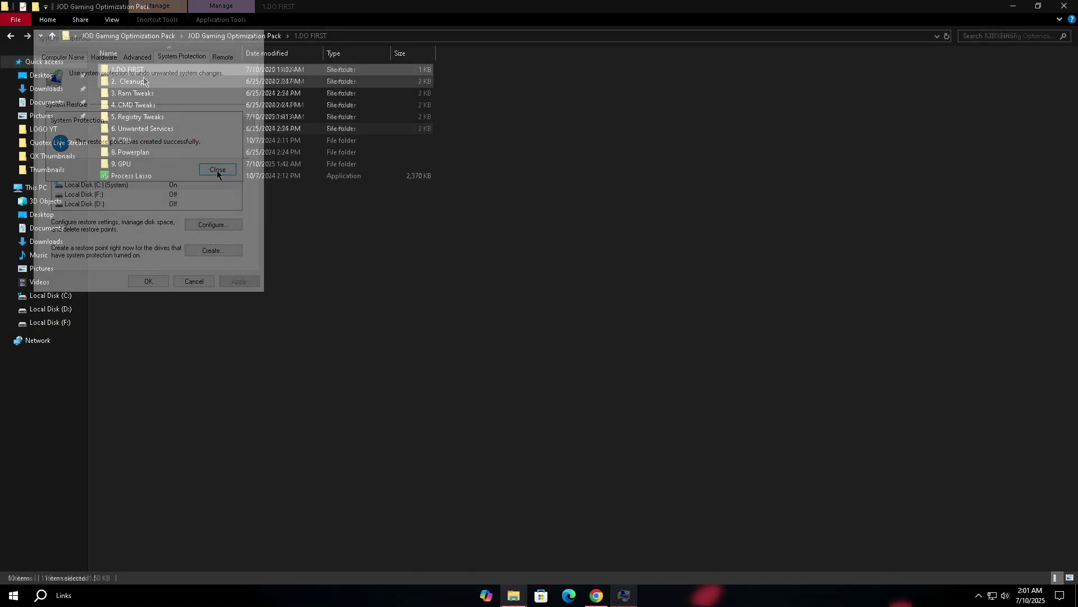
# Step: In 2. Cleanup, run the temporary files, log files and update cache scripts as administrator
pyautogui.doubleClick(145, 82)
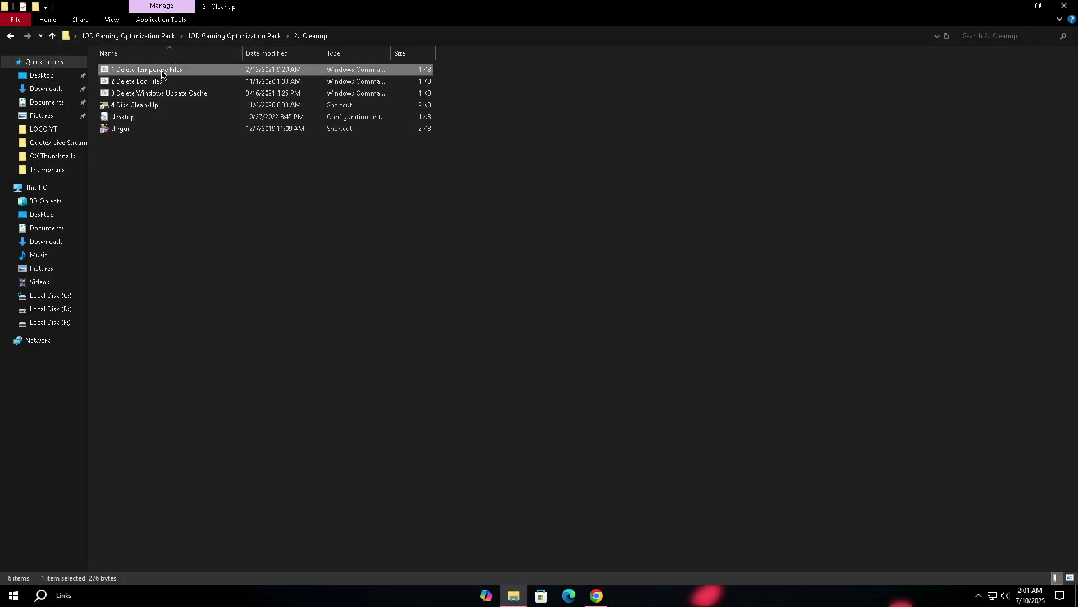
pyautogui.rightClick(161, 74)
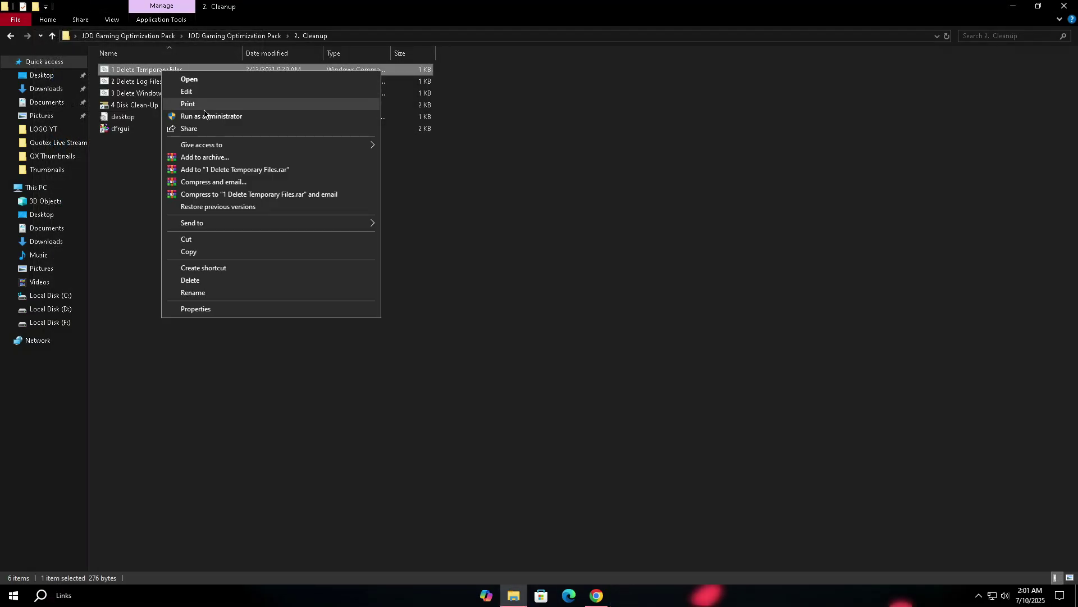
pyautogui.click(203, 112)
pyautogui.rightClick(163, 82)
pyautogui.click(205, 125)
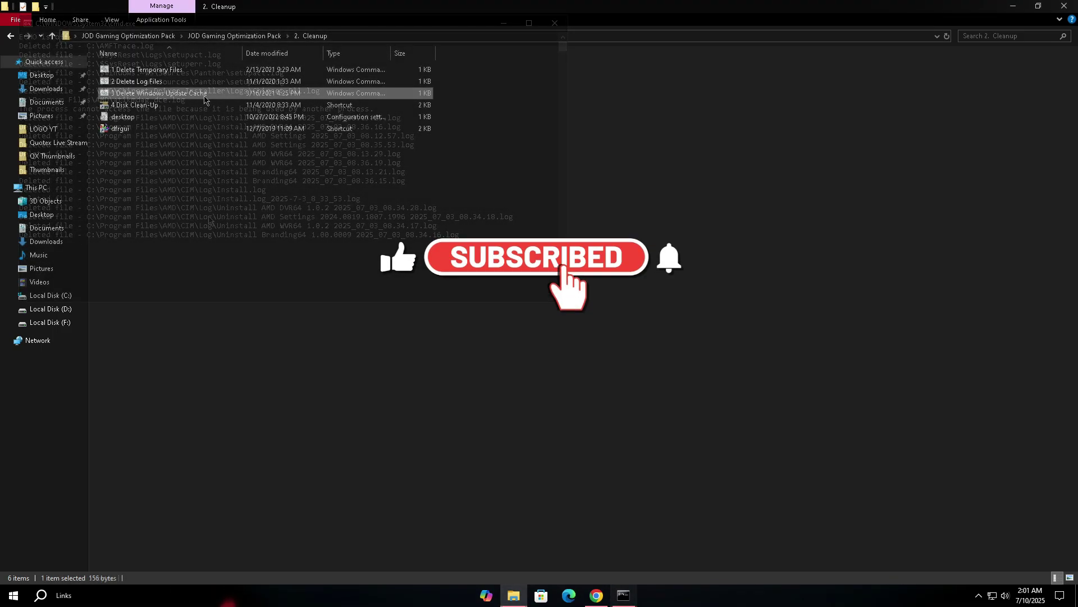
pyautogui.rightClick(204, 91)
pyautogui.click(234, 136)
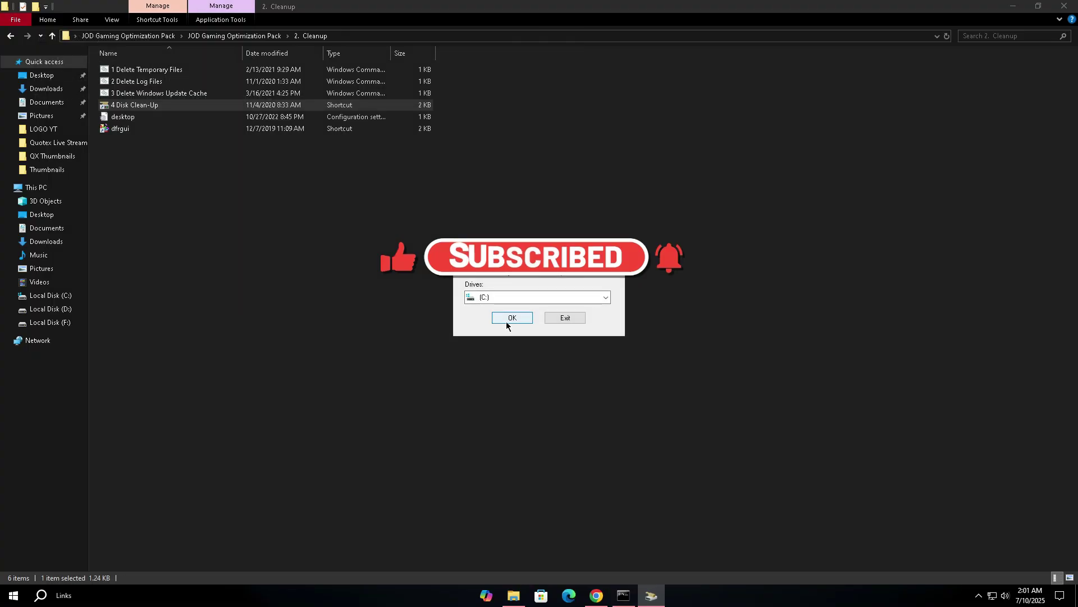
# Step: Run Disk Clean-Up on C: and optimize all three drives in Optimize Drives
pyautogui.click(512, 318)
pyautogui.press('Down')
pyautogui.press('Down')
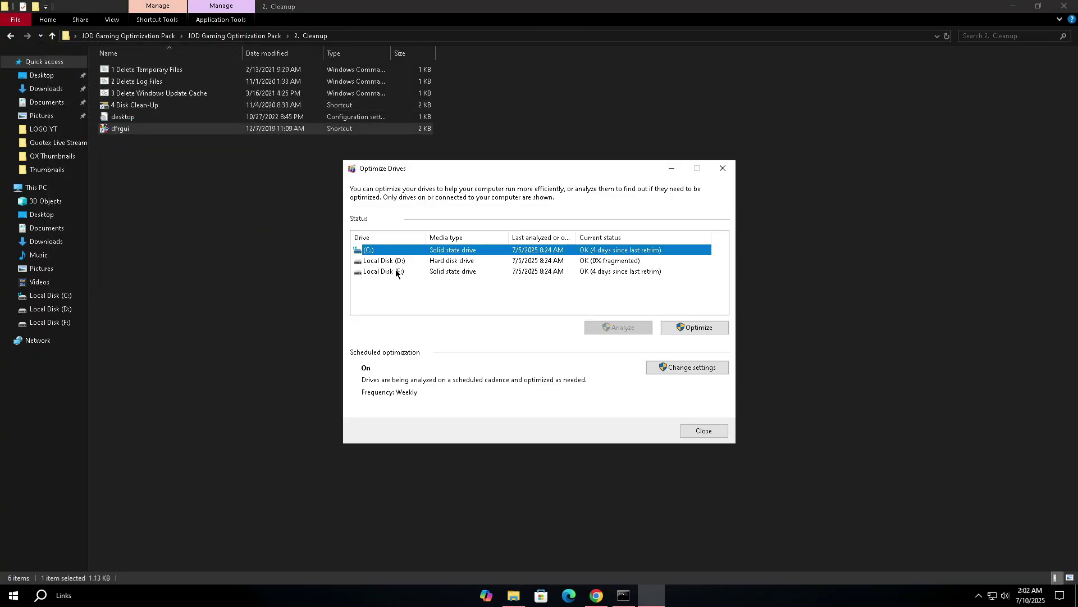
pyautogui.hotkey('ctrl', 'a')
pyautogui.click(675, 331)
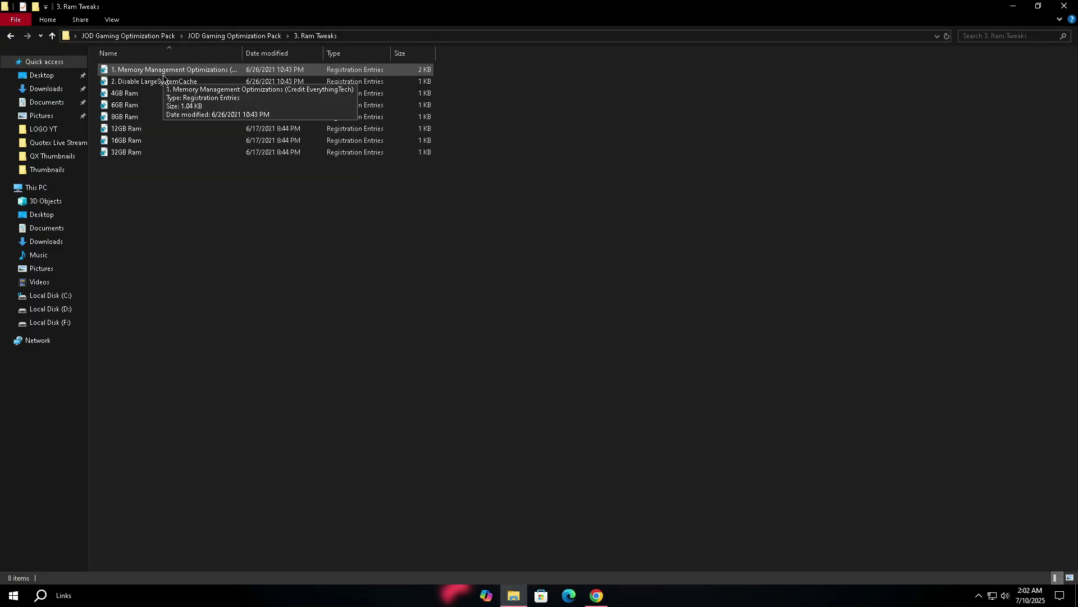
# Step: Merge the Memory Management Optimizations and Disable LargeSystemCache registry tweaks
pyautogui.doubleClick(164, 75)
pyautogui.press('Return')
pyautogui.press('Return')
pyautogui.click(194, 85)
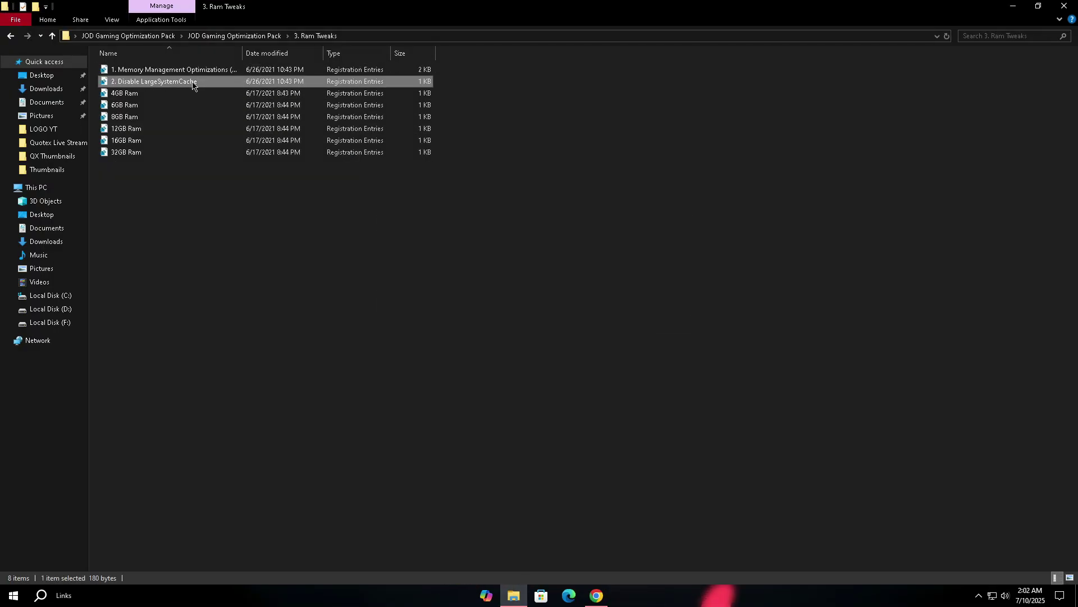
pyautogui.doubleClick(193, 84)
pyautogui.press('Return')
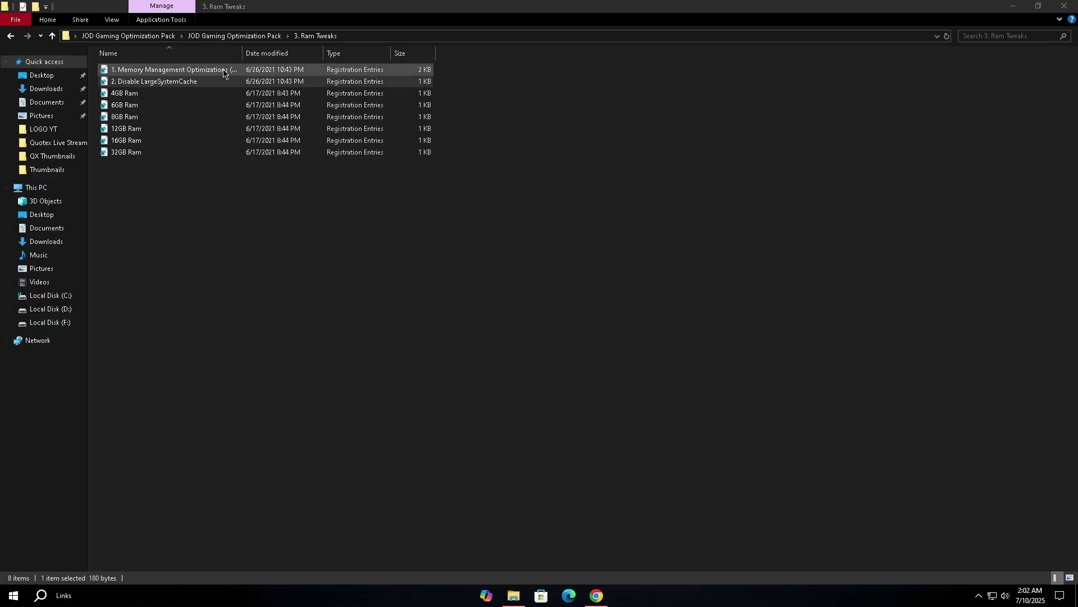
# Step: Merge the 16GB Ram registry tweak and open the 4. CMD Tweaks folder
pyautogui.doubleClick(125, 140)
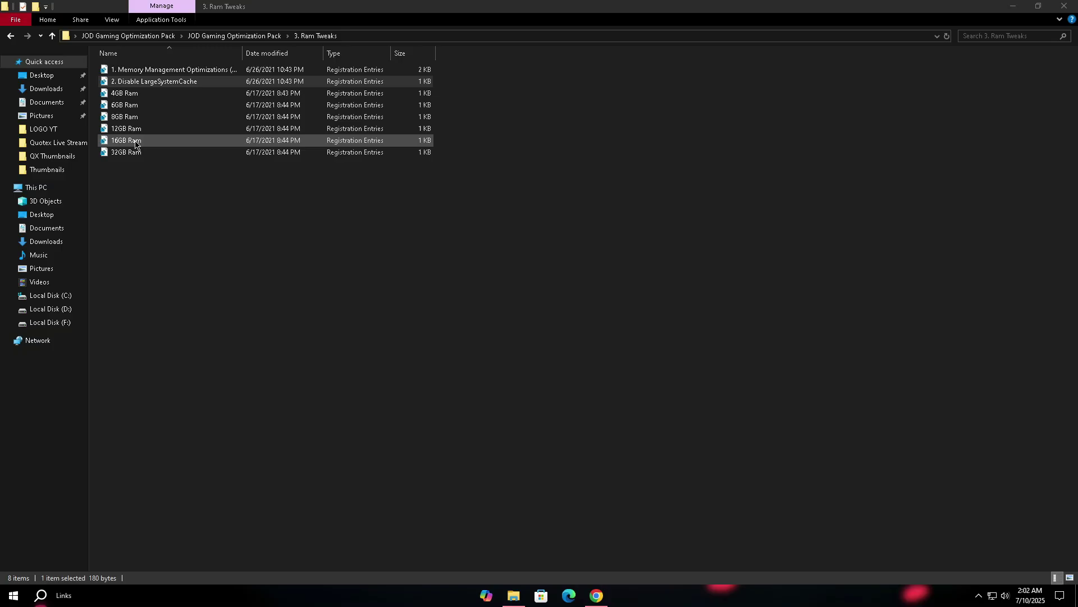
pyautogui.press('Return')
pyautogui.press('Return')
pyautogui.hotkey('alt', 'Up')
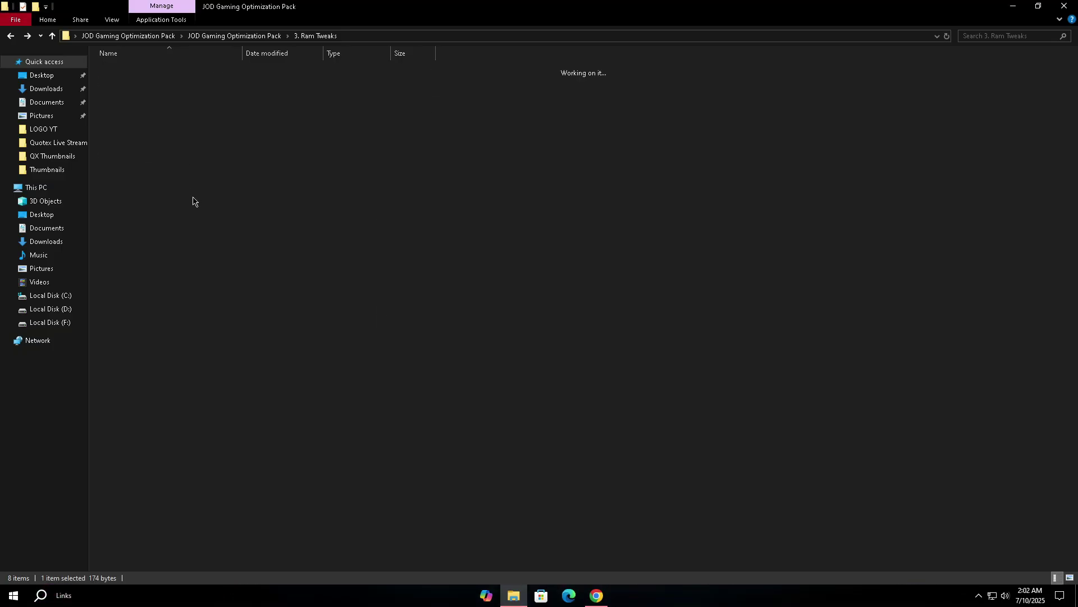
pyautogui.doubleClick(151, 105)
# Step: Run the power saving removal, Disable Memory Compression and auto updates scripts as administrator
pyautogui.click(152, 71)
pyautogui.rightClick(150, 69)
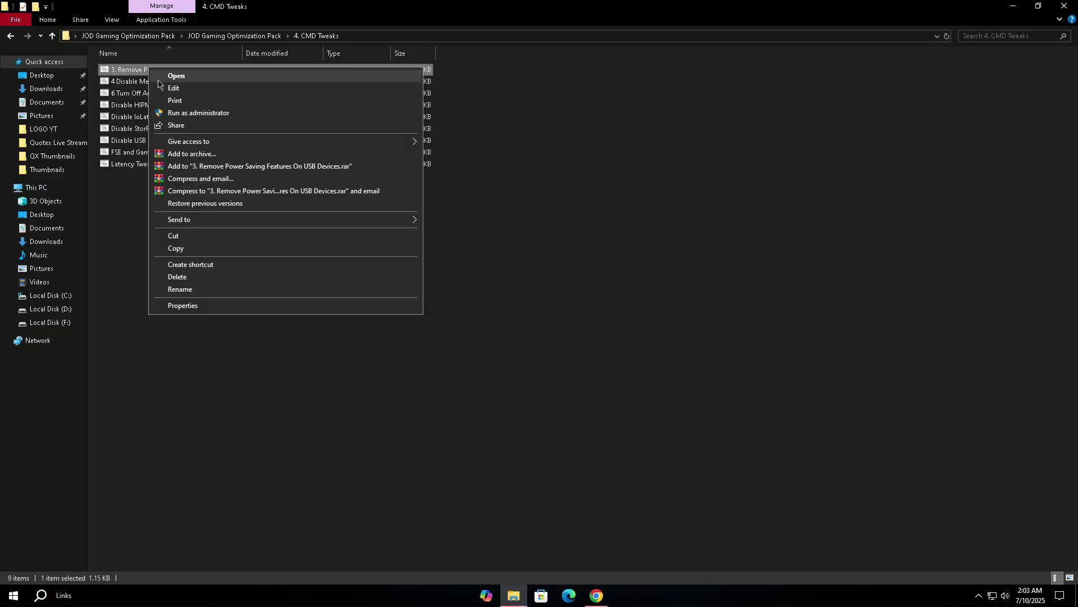
pyautogui.click(199, 113)
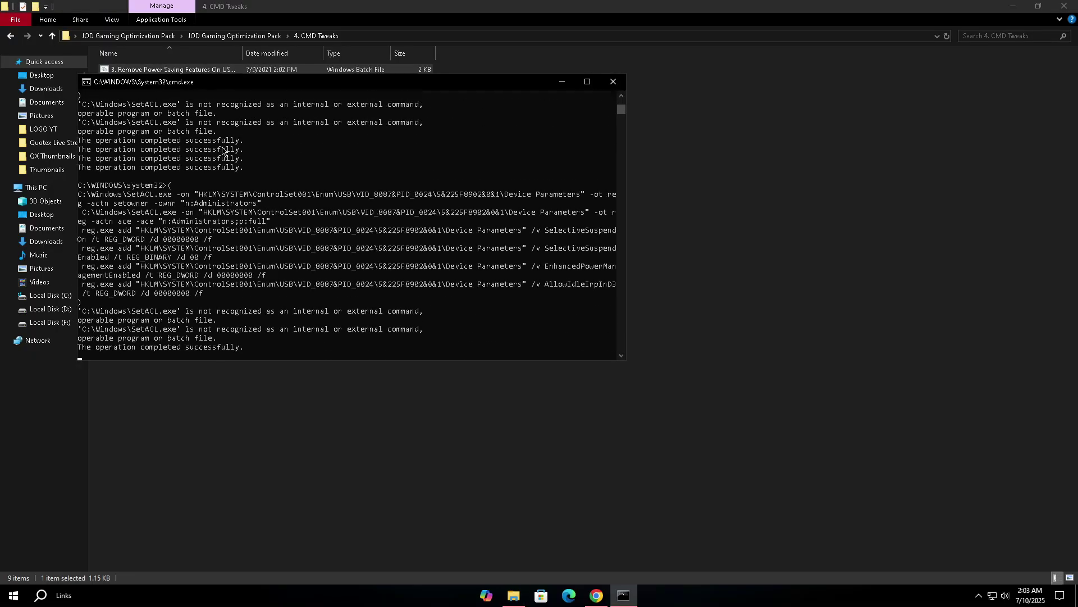
pyautogui.click(193, 82)
pyautogui.rightClick(193, 82)
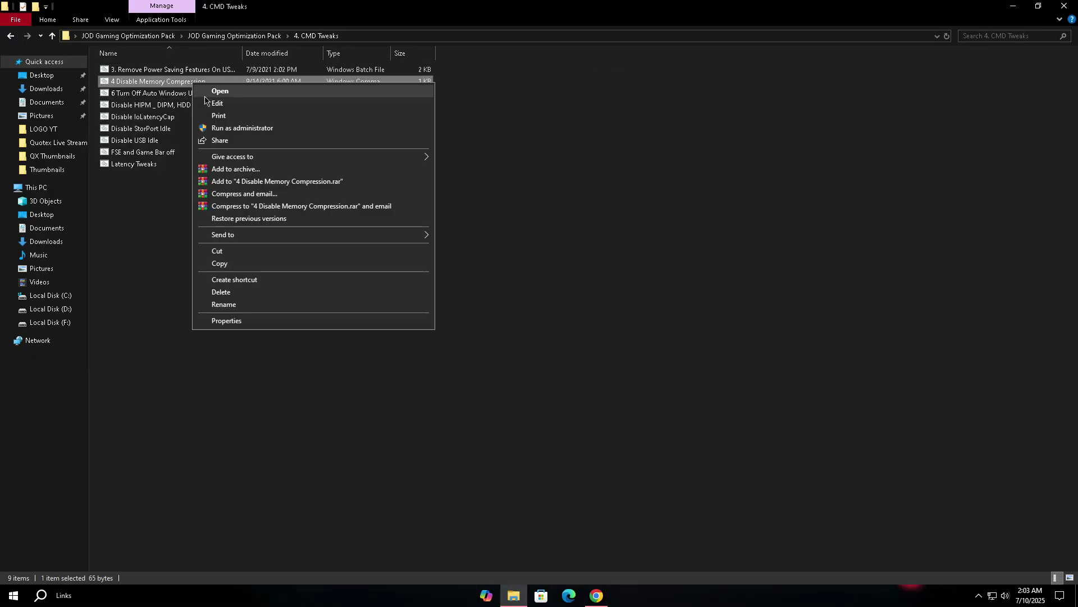
pyautogui.click(239, 130)
pyautogui.click(193, 93)
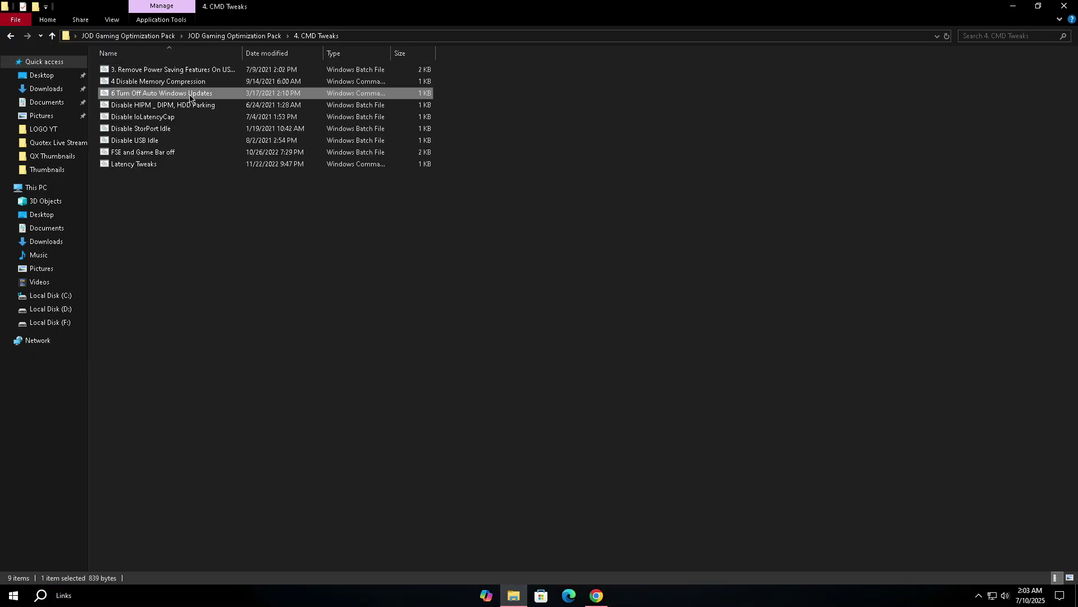
pyautogui.rightClick(194, 93)
pyautogui.click(240, 140)
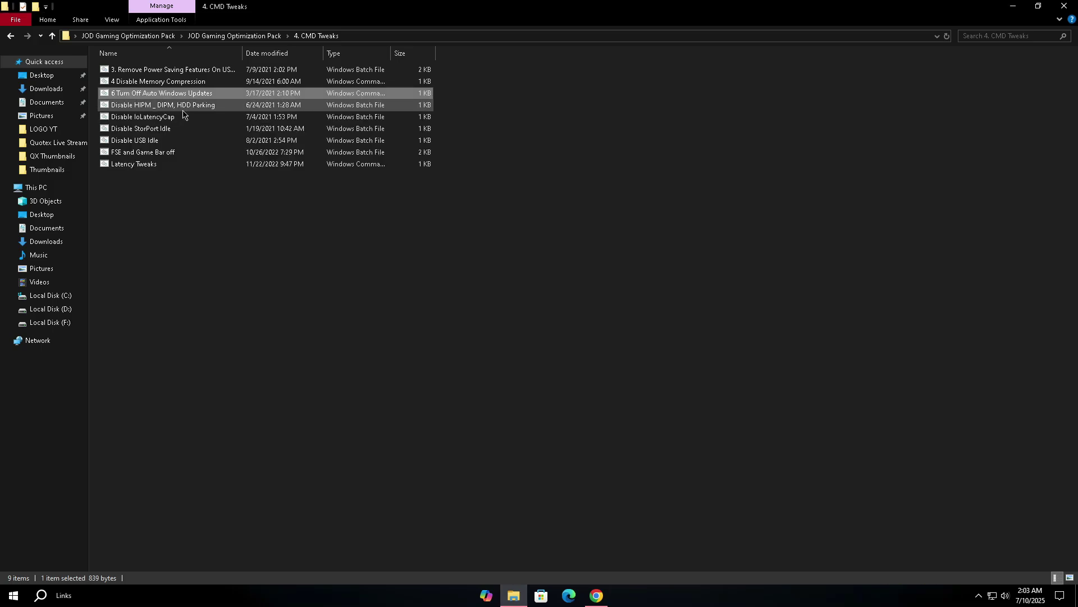
# Step: Run the HIPM/DIPM HDD parking, Disable IoLatencyCap and Disable StorPort Idle scripts as administrator
pyautogui.click(181, 105)
pyautogui.rightClick(181, 106)
pyautogui.click(234, 152)
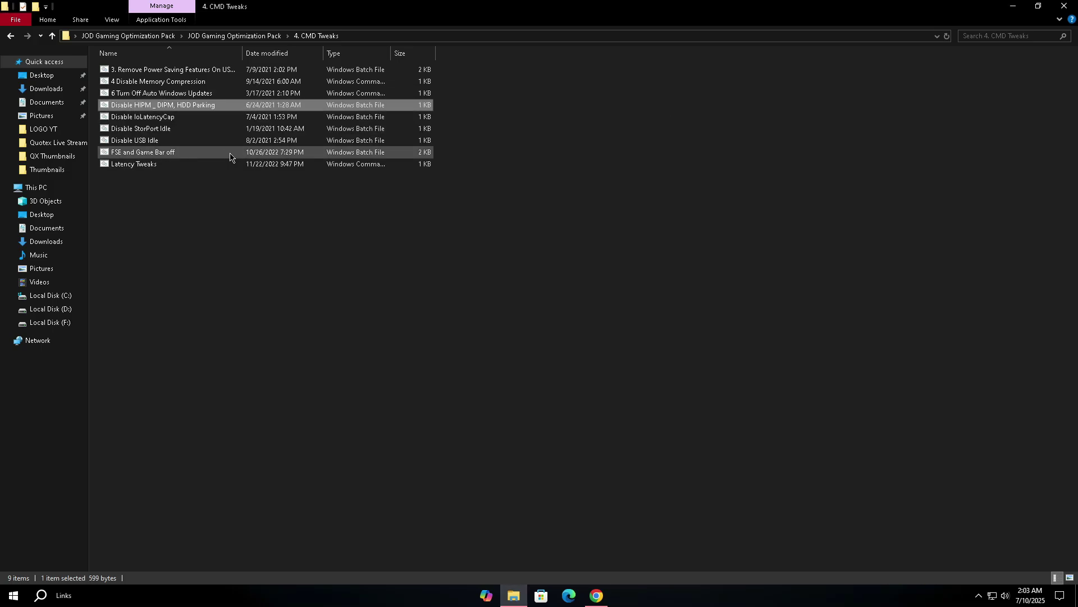
pyautogui.rightClick(169, 116)
pyautogui.click(218, 163)
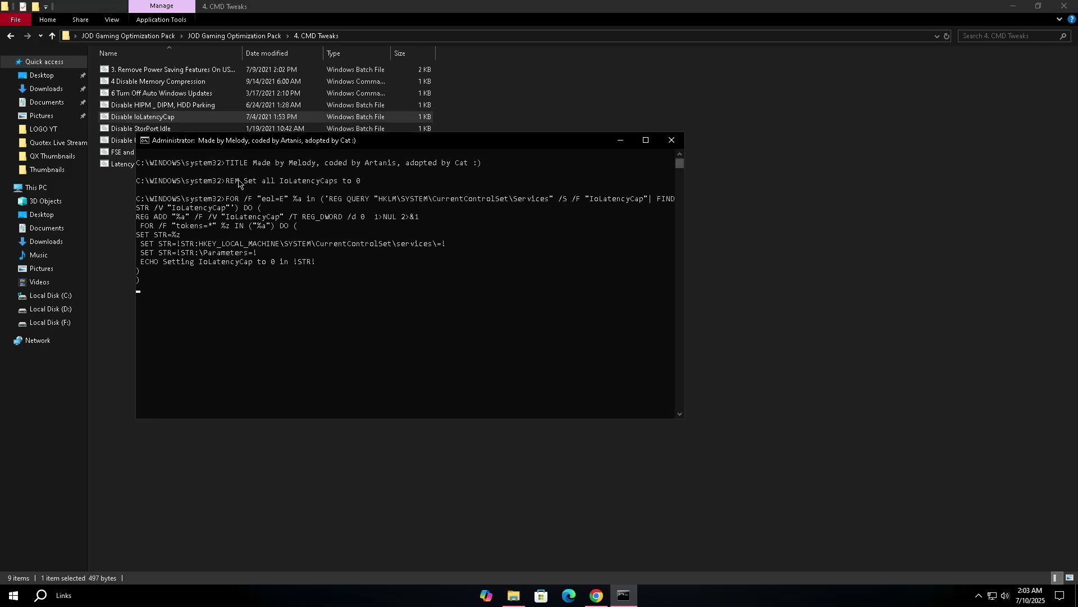
pyautogui.rightClick(177, 137)
pyautogui.click(213, 162)
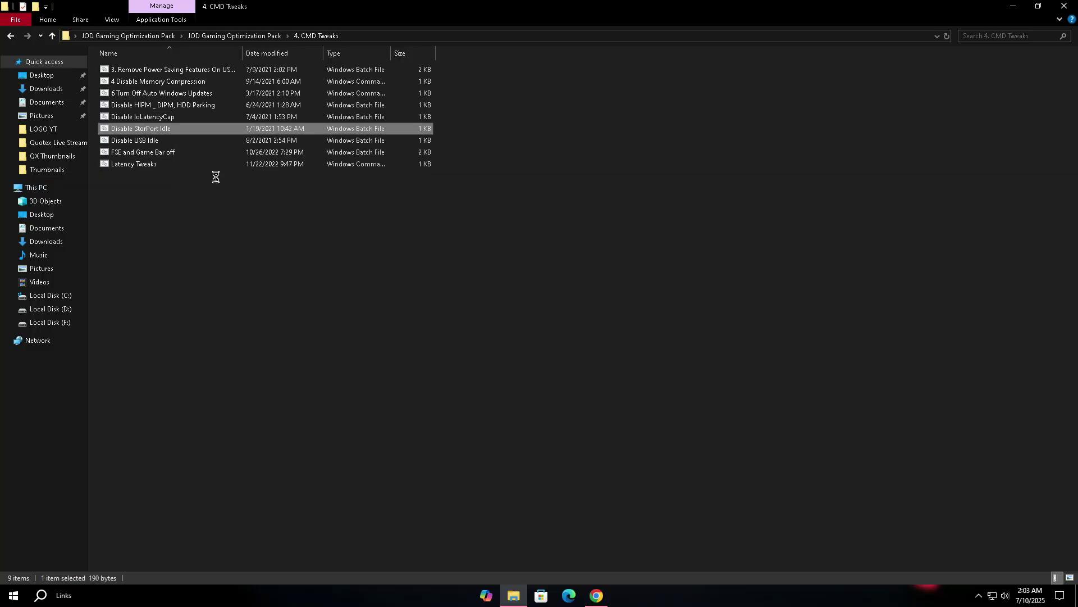
# Step: Run Disable USB Idle, FSE and Game Bar off, and Latency Tweaks as administrator, then go up a folder
pyautogui.rightClick(162, 144)
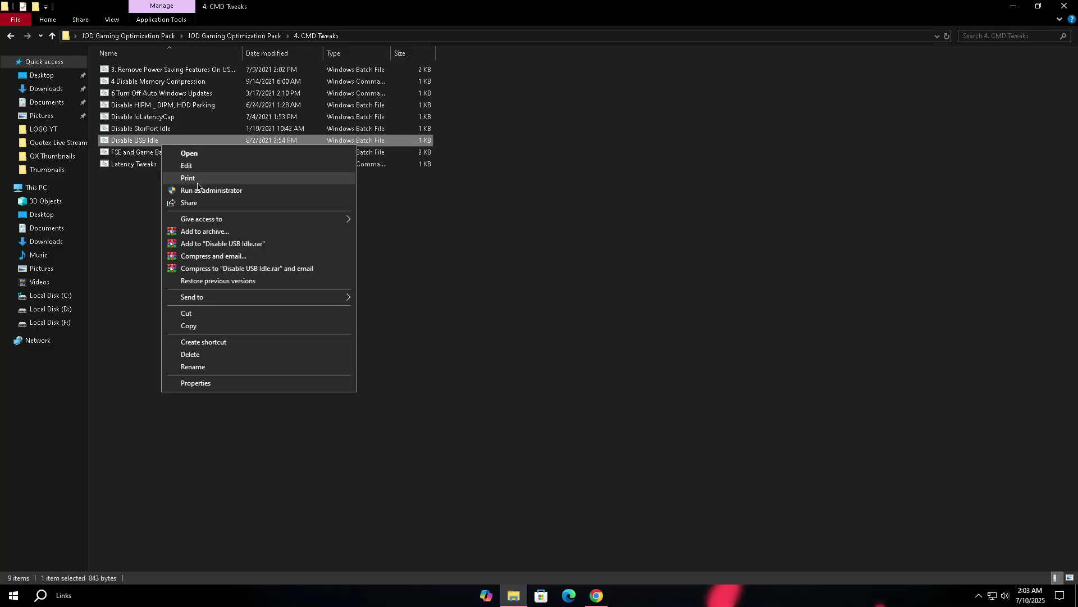
pyautogui.click(211, 193)
pyautogui.rightClick(169, 161)
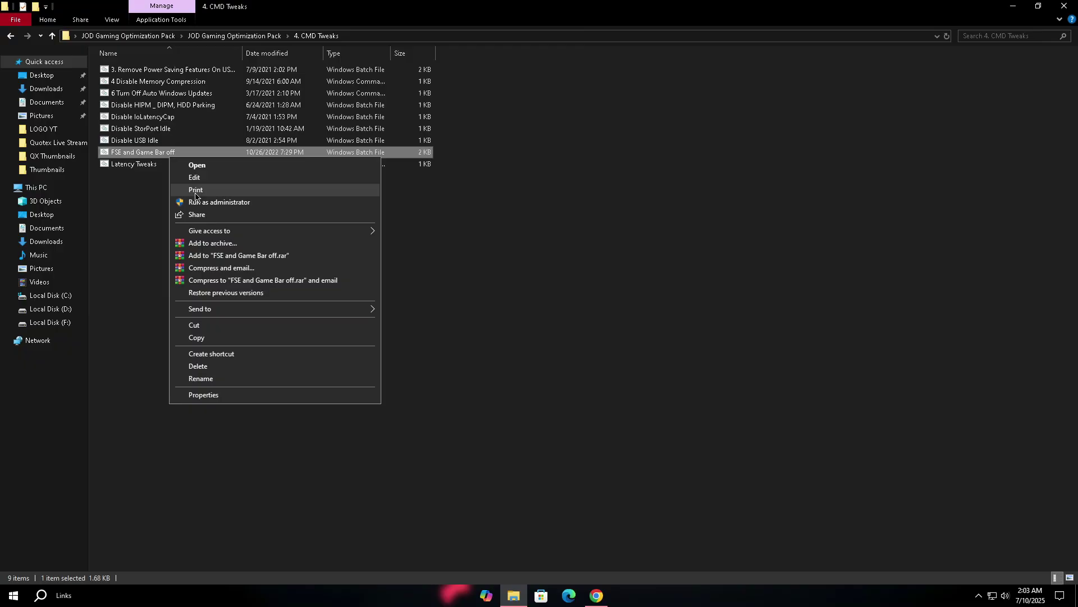
pyautogui.click(200, 203)
pyautogui.press('Return')
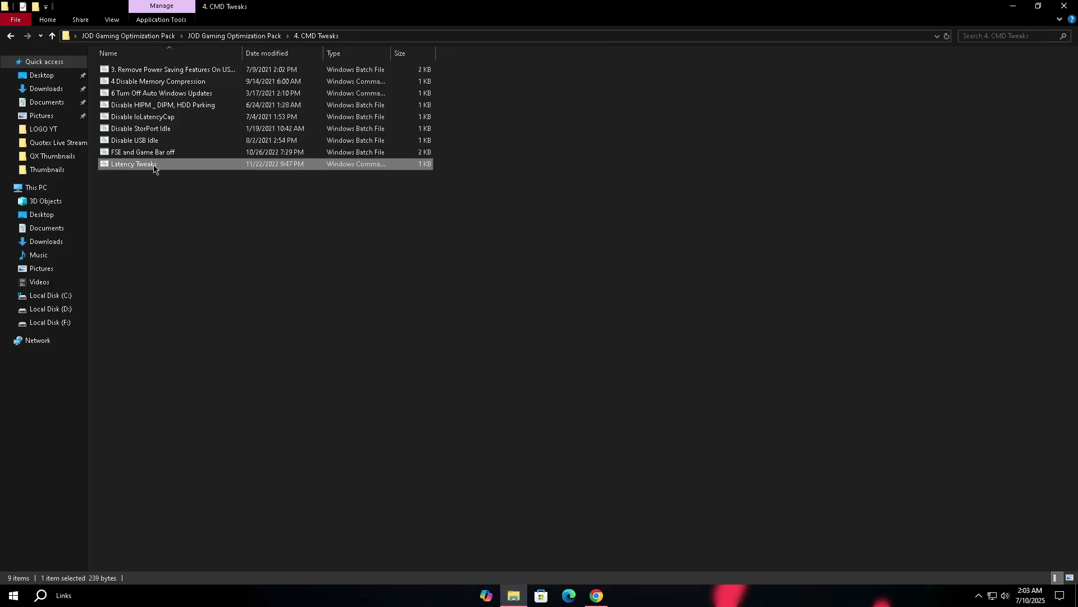
pyautogui.rightClick(155, 169)
pyautogui.click(194, 212)
pyautogui.press('Return')
pyautogui.press('BackSpace')
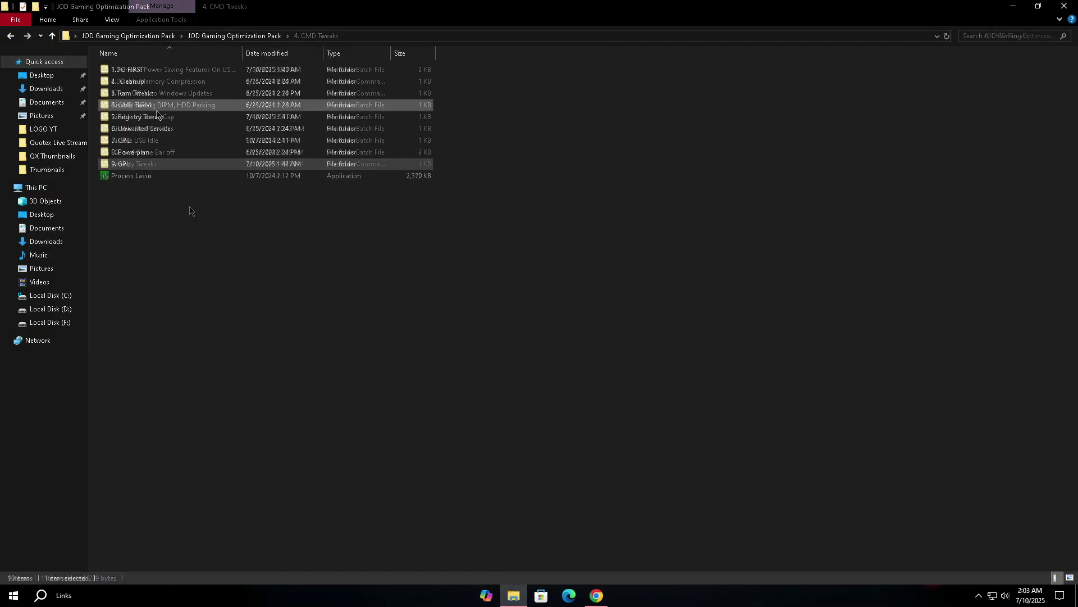
# Step: In 5. Registry Tweaks, merge Registry Tweaks, Extra Registry Tweaks, Disable Spectre, Disable UAC and File History files
pyautogui.doubleClick(156, 117)
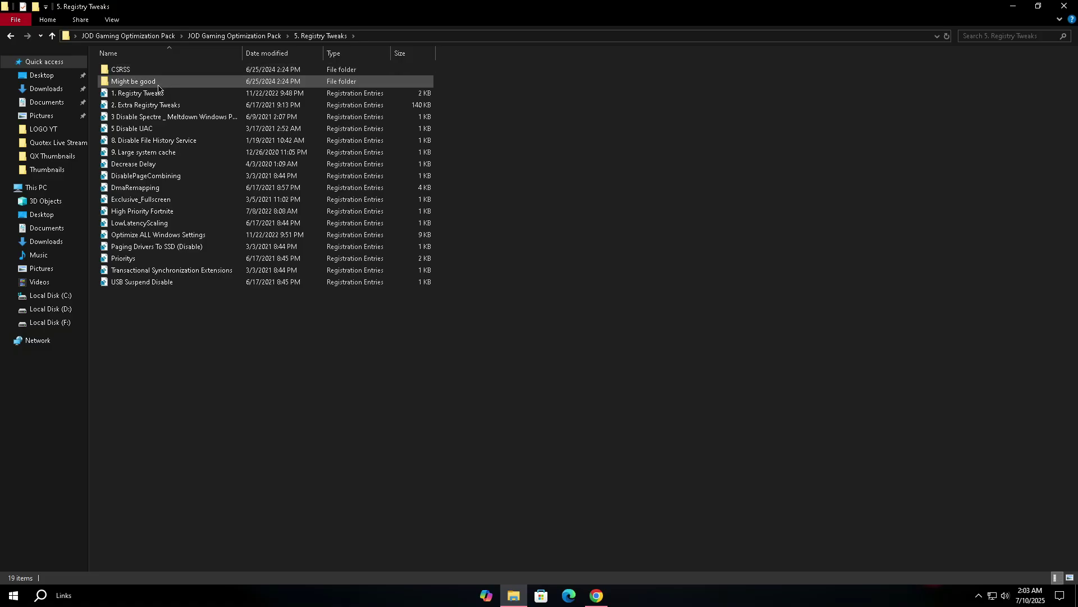
pyautogui.doubleClick(137, 94)
pyautogui.press('Return')
pyautogui.doubleClick(145, 105)
pyautogui.press('Return')
pyautogui.click(154, 118)
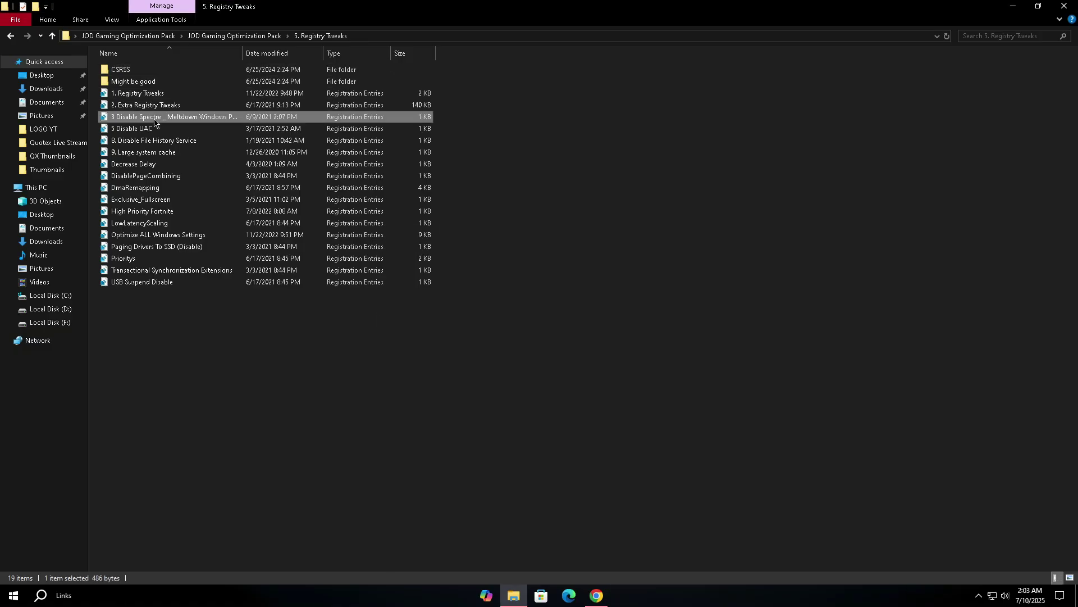
pyautogui.press('Return')
pyautogui.doubleClick(139, 128)
pyautogui.press('Return')
pyautogui.doubleClick(152, 141)
pyautogui.press('Return')
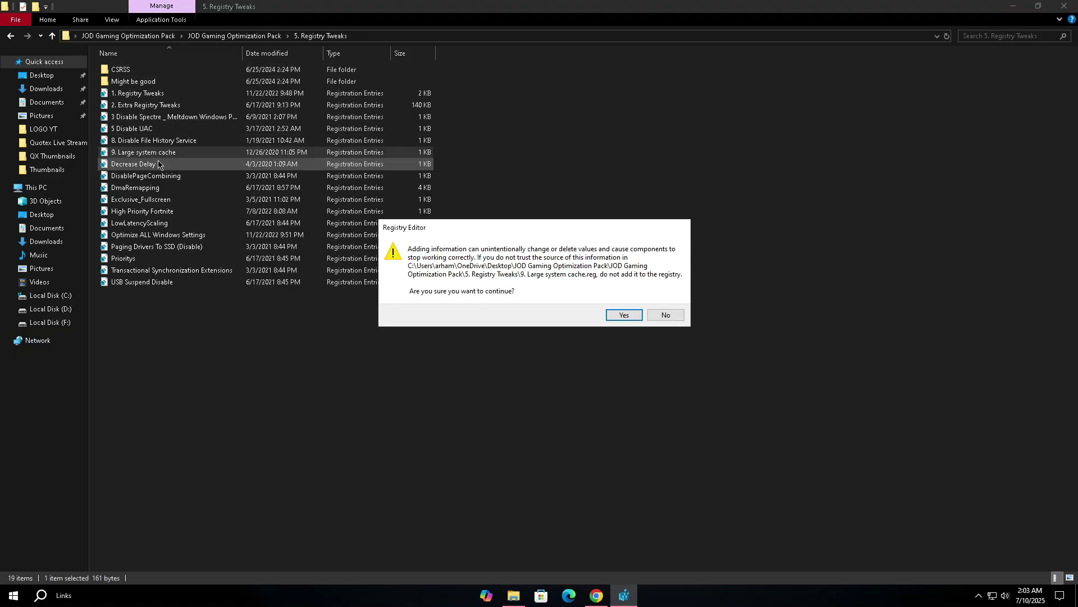
# Step: Merge Decrease Delay, DisablePageCombining, High Priority Fortnite, LowLatencyScaling and Optimize ALL Windows Settings files
pyautogui.press('Return')
pyautogui.doubleClick(156, 176)
pyautogui.press('Return')
pyautogui.doubleClick(156, 187)
pyautogui.press('Return')
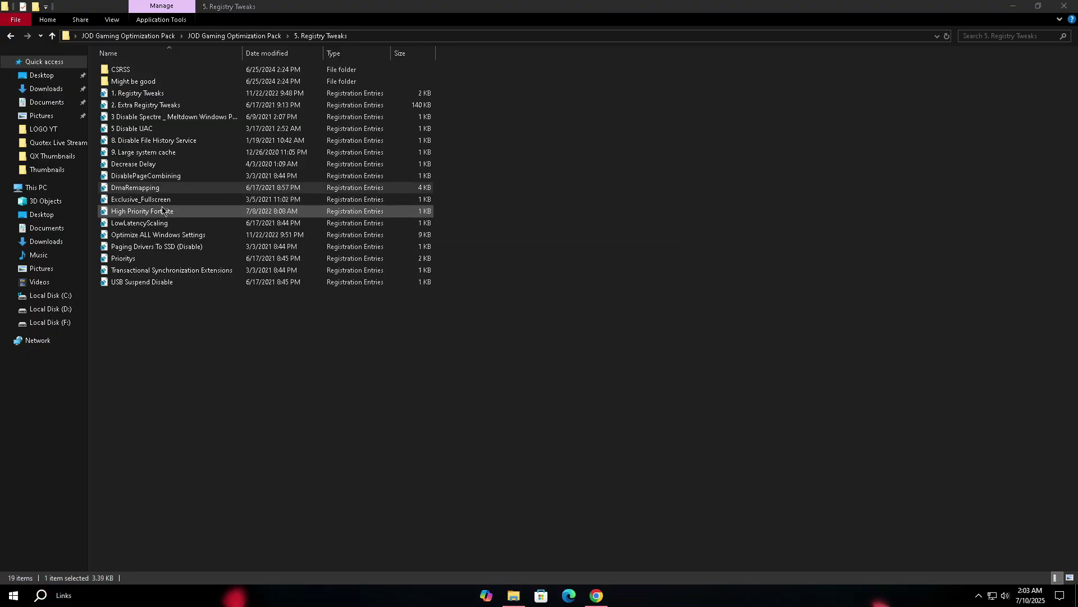
pyautogui.doubleClick(162, 211)
pyautogui.press('Return')
pyautogui.doubleClick(165, 223)
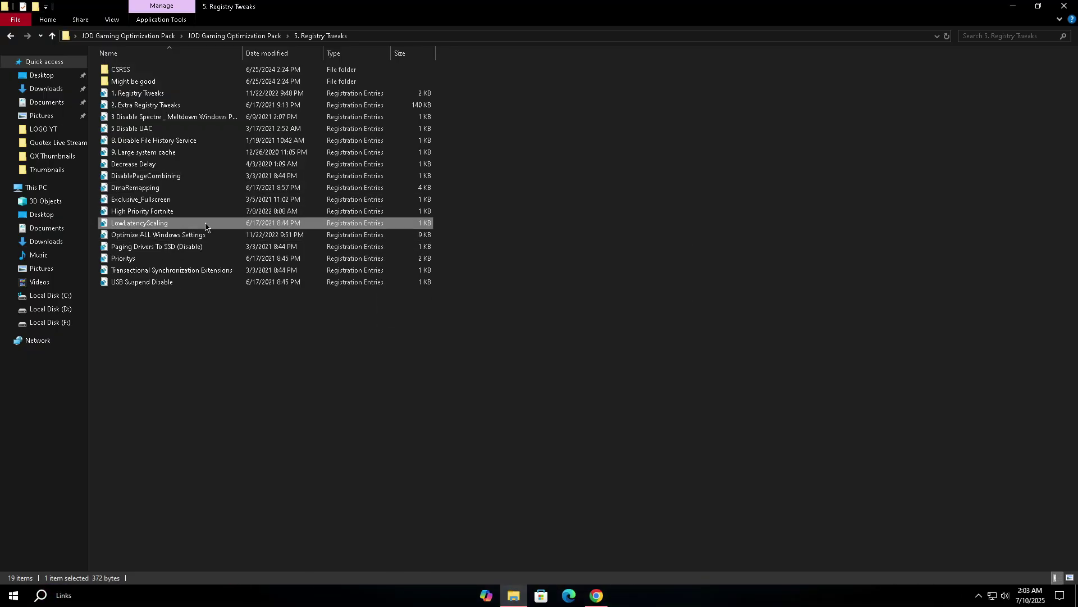
pyautogui.press('Return')
pyautogui.doubleClick(182, 235)
pyautogui.press('Return')
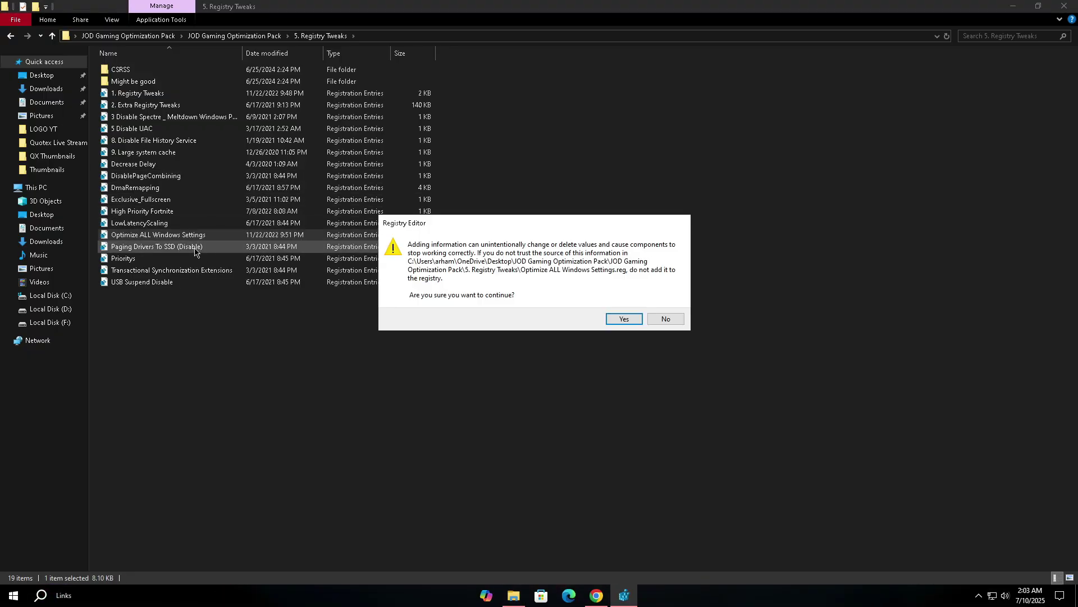
# Step: Merge the Paging Drivers To SSD, Transactional Synchronization Extensions and USB Suspend Disable files
pyautogui.press('Return')
pyautogui.doubleClick(194, 246)
pyautogui.press('Return')
pyautogui.doubleClick(191, 259)
pyautogui.press('Return')
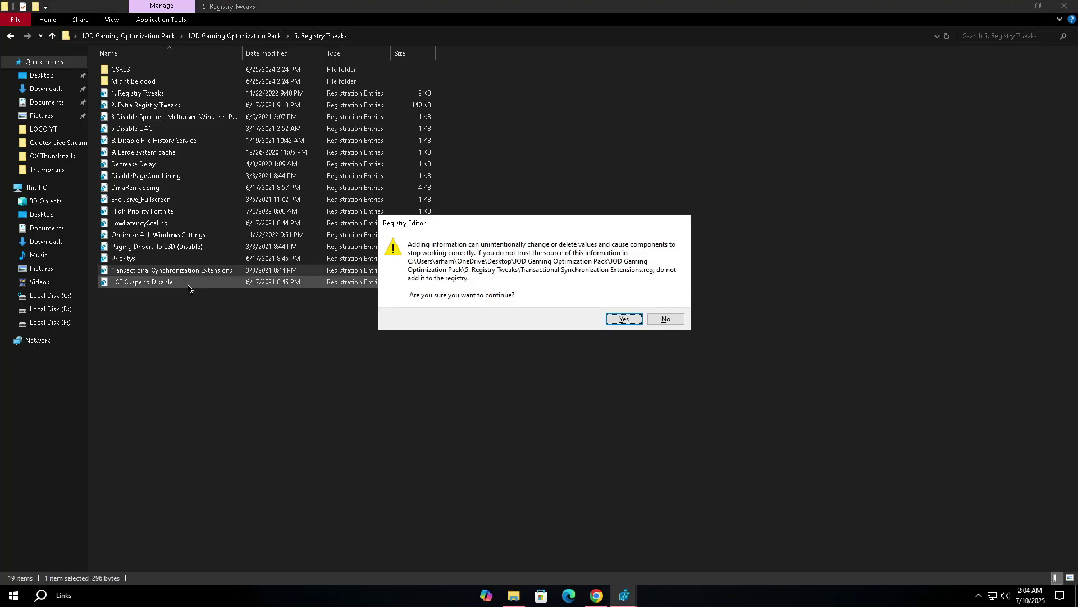
pyautogui.press('Return')
pyautogui.doubleClick(188, 283)
pyautogui.press('Return')
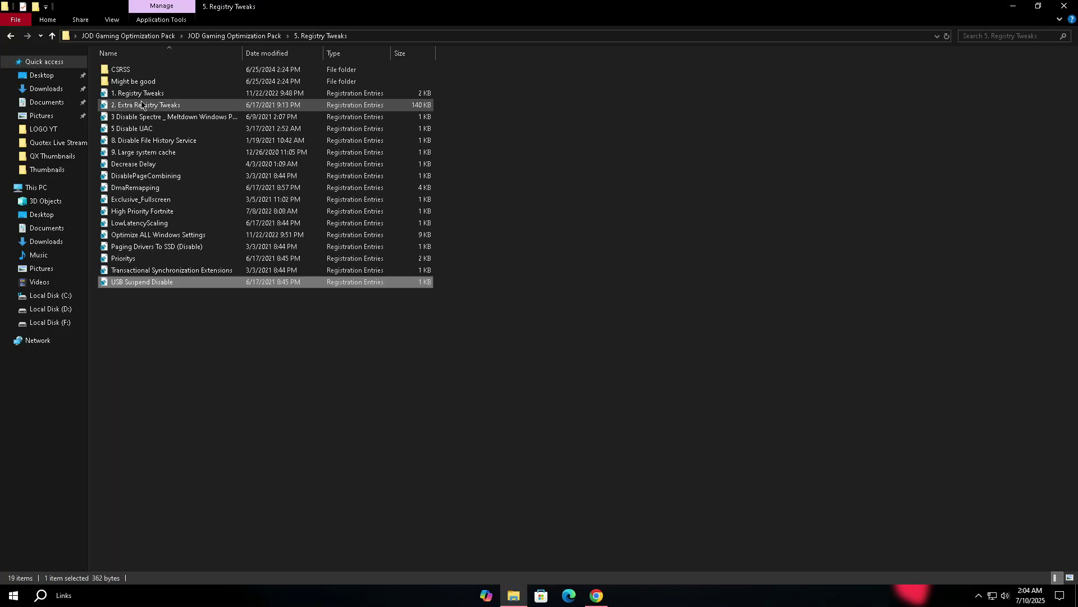
# Step: Merge the Default and Tweaked lsass Priority files from Might be good, then a CSRSS priority file
pyautogui.doubleClick(214, 79)
pyautogui.doubleClick(197, 82)
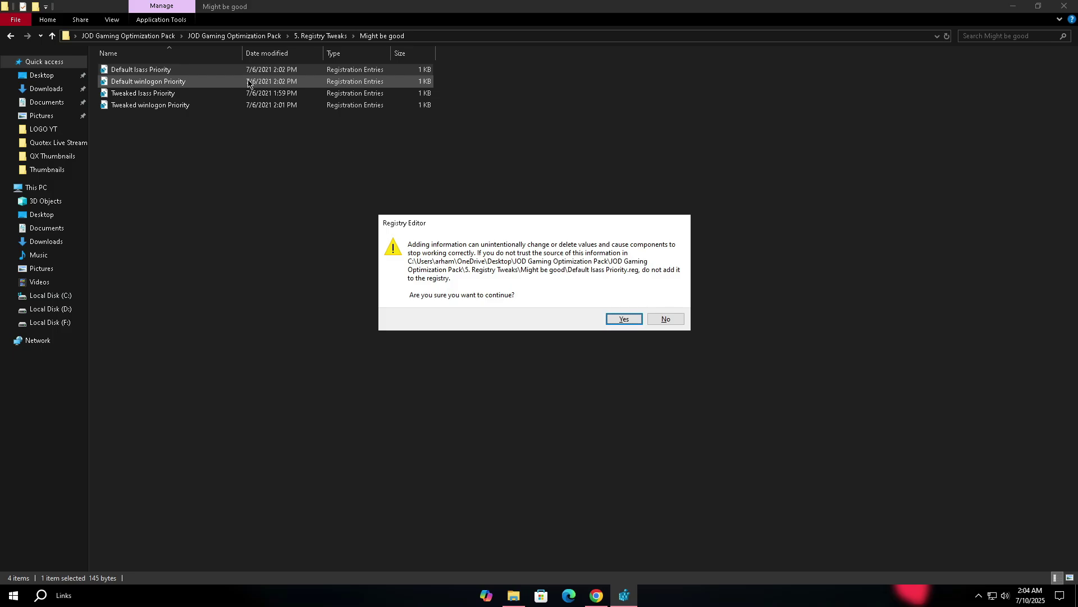
pyautogui.press('Return')
pyautogui.press('Return')
pyautogui.doubleClick(188, 94)
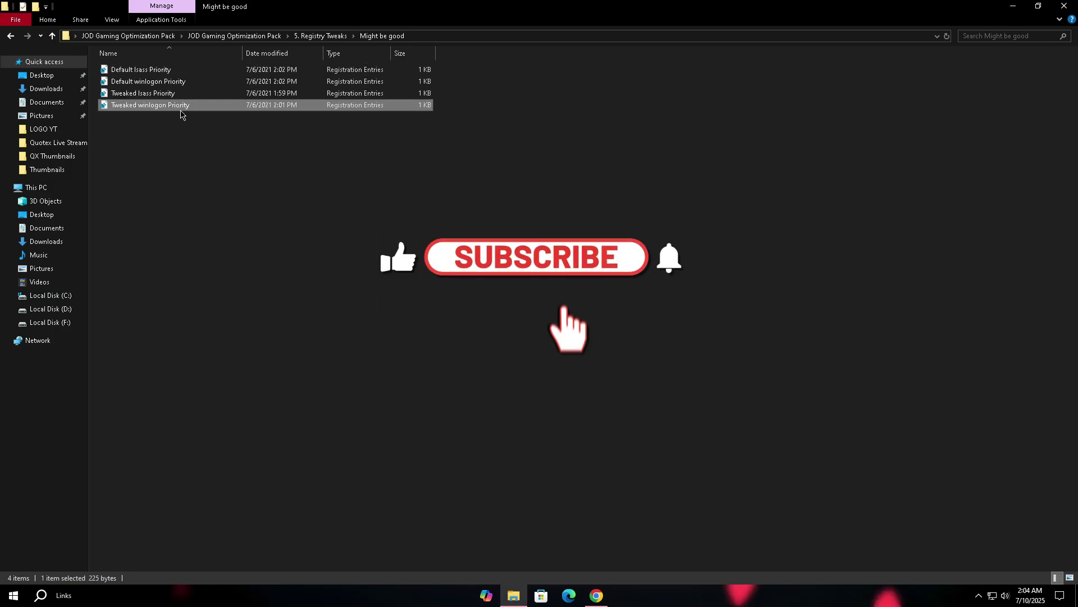
pyautogui.press('BackSpace')
pyautogui.doubleClick(144, 81)
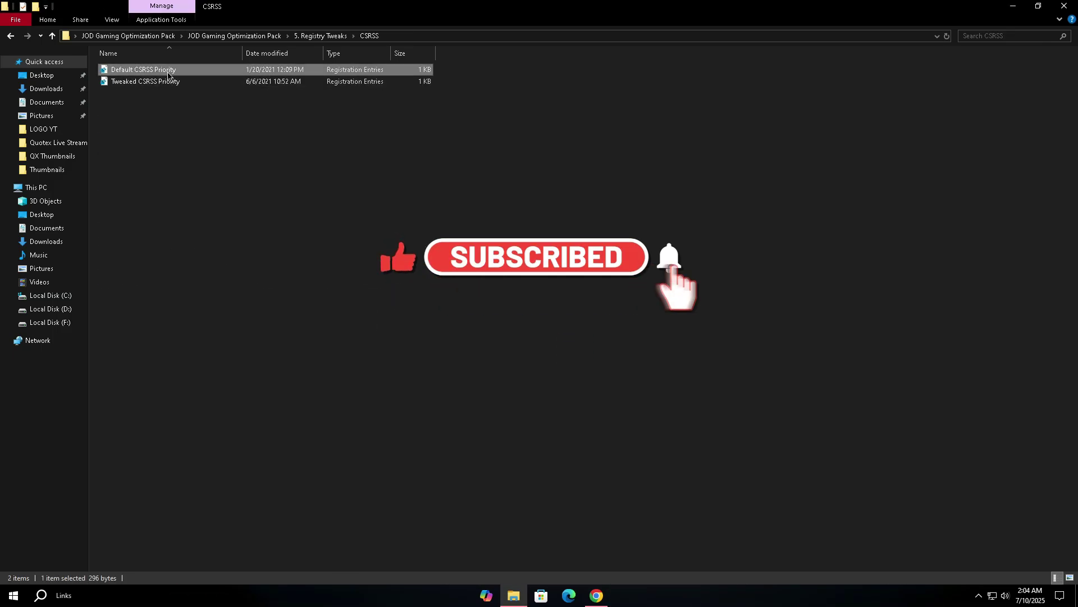
pyautogui.doubleClick(169, 75)
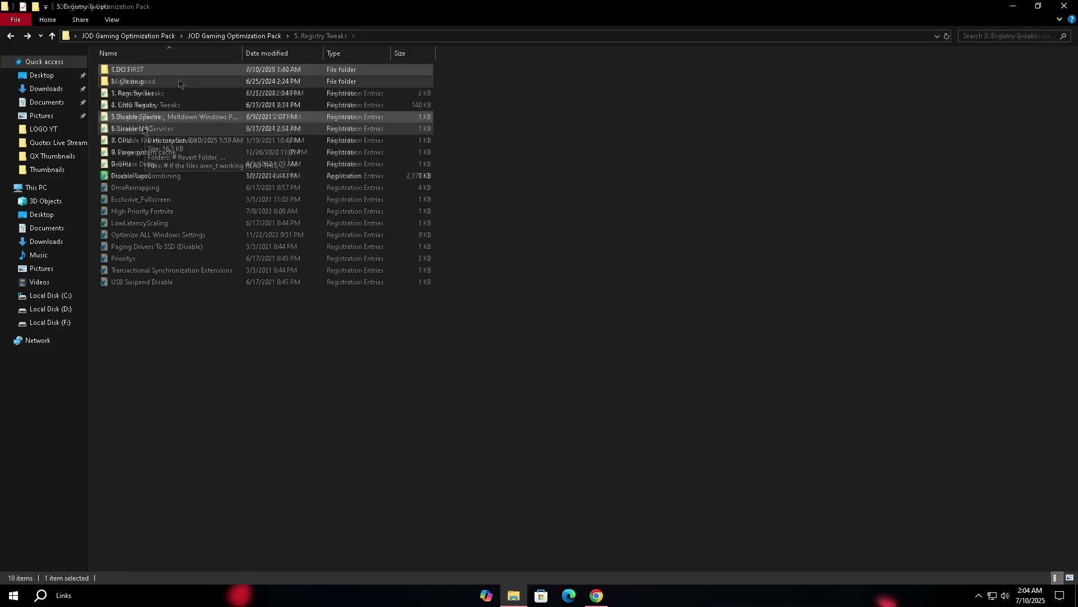
# Step: Skip the anti-malware file and merge the OPTIONAL Bluetooth and Printer Services files in 6. Unwanted Services
pyautogui.doubleClick(167, 84)
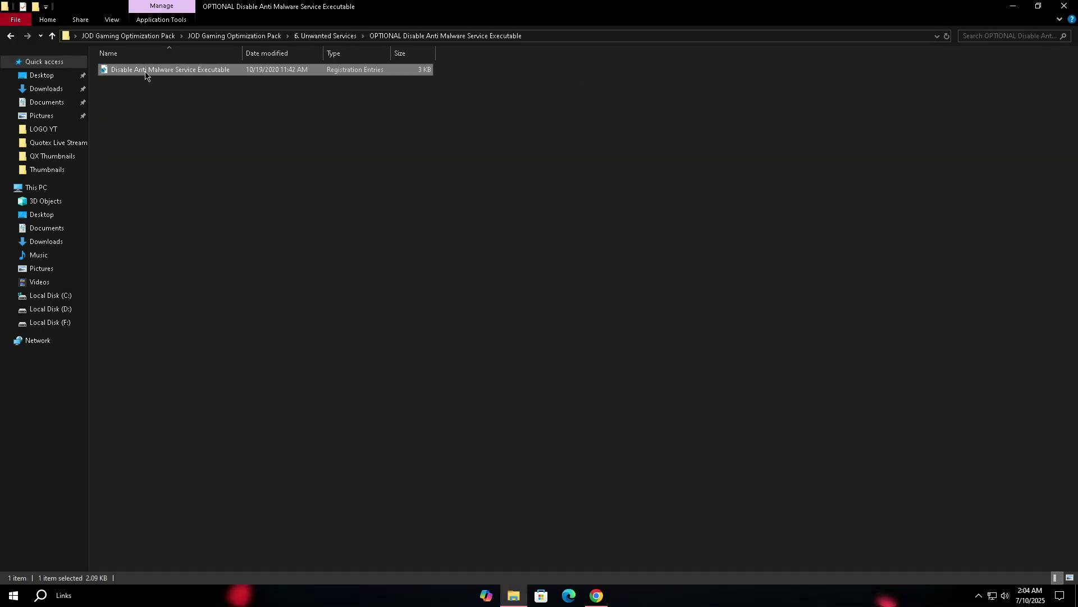
pyautogui.rightClick(146, 74)
pyautogui.press('Escape')
pyautogui.hotkey('alt', 'Up')
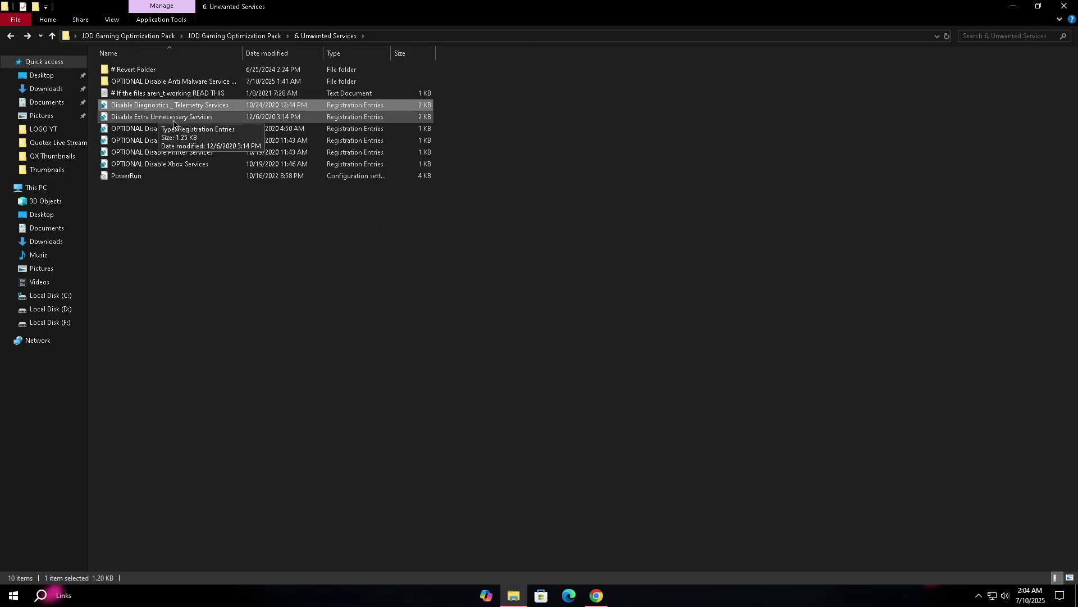
pyautogui.doubleClick(177, 129)
pyautogui.press('Return')
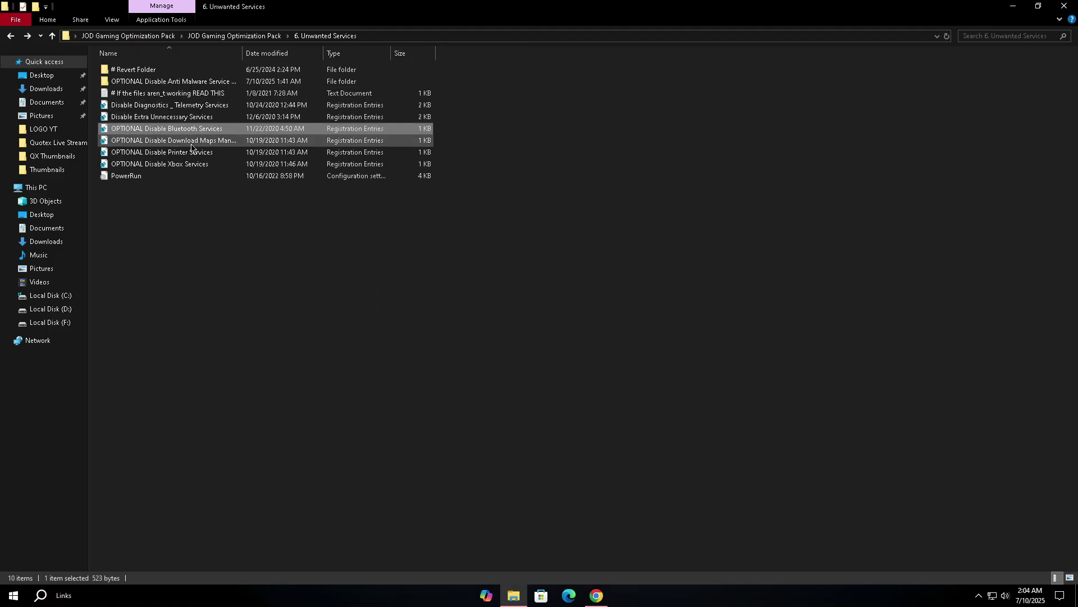
pyautogui.doubleClick(192, 141)
pyautogui.press('Return')
pyautogui.press('Return')
pyautogui.press('Return')
pyautogui.press('Return')
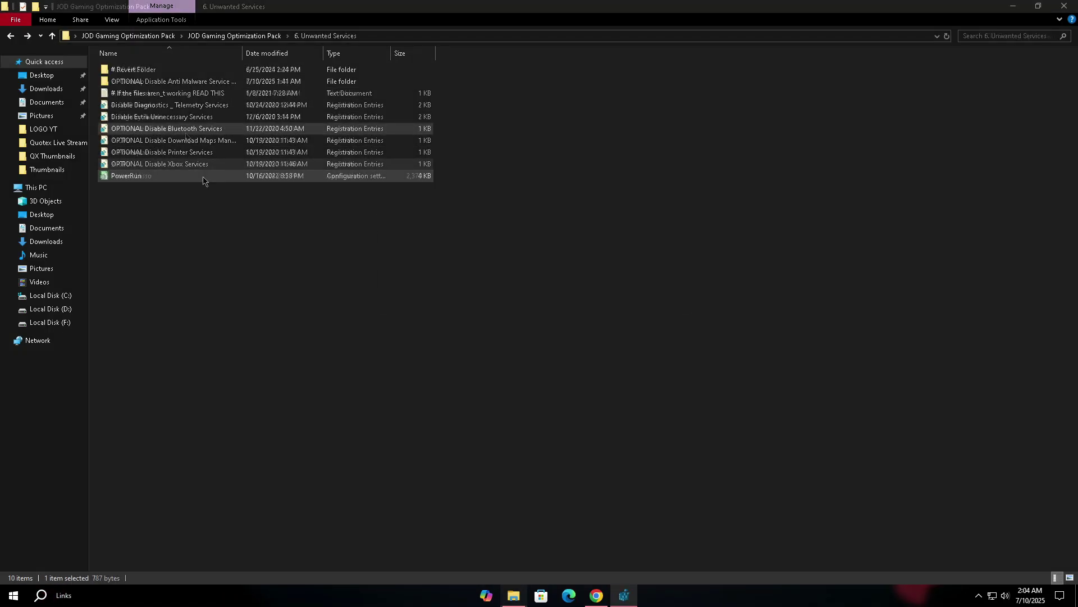
# Step: In 7. CPU, import DisableEnergyEstimation and DisableCpuPwrThrottling, and run FixCpuStockSpeed as administrator
pyautogui.hotkey('alt', 'Up')
pyautogui.doubleClick(135, 128)
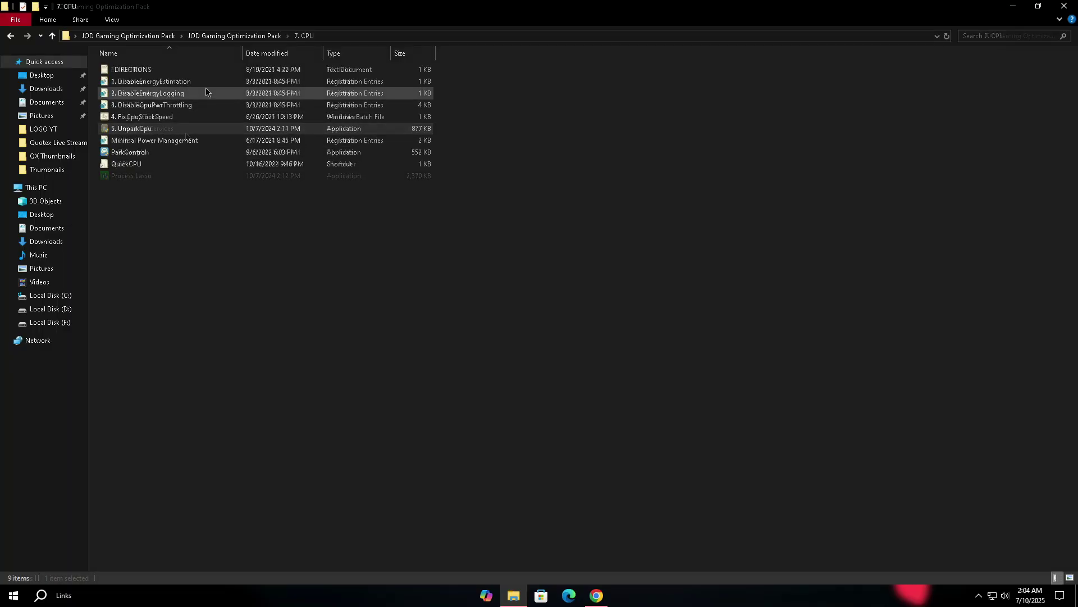
pyautogui.doubleClick(150, 93)
pyautogui.press('Return')
pyautogui.press('Return')
pyautogui.doubleClick(185, 106)
pyautogui.press('Return')
pyautogui.press('Return')
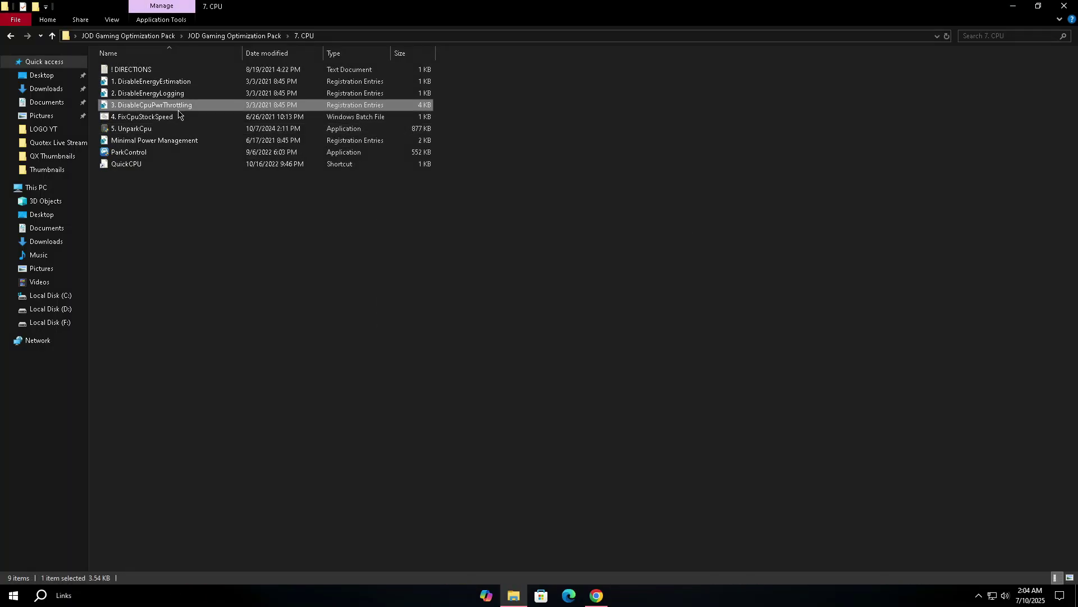
pyautogui.click(176, 118)
pyautogui.rightClick(175, 124)
pyautogui.click(209, 169)
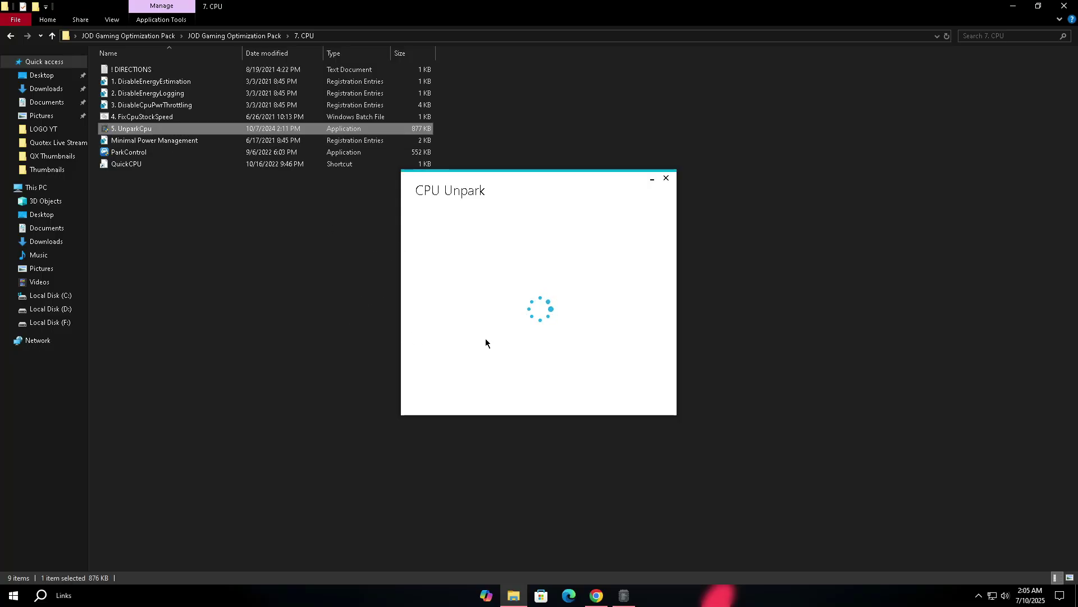
# Step: Unpark all CPU cores in CPU Unpark, apply the settings, and close the tool
pyautogui.click(601, 396)
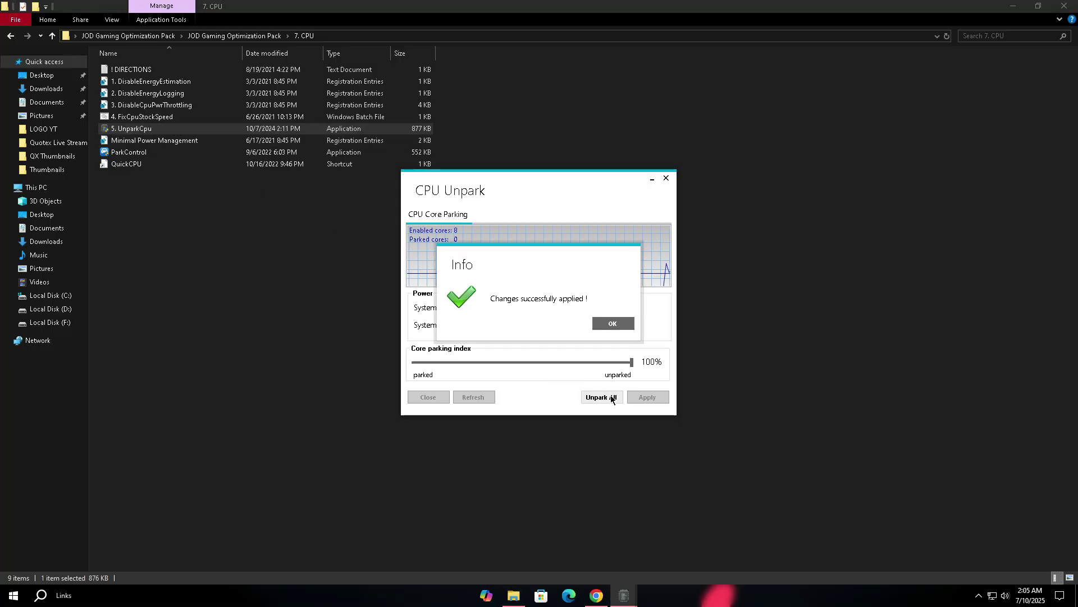
pyautogui.press('Return')
pyautogui.click(620, 397)
pyautogui.press('Return')
pyautogui.click(665, 178)
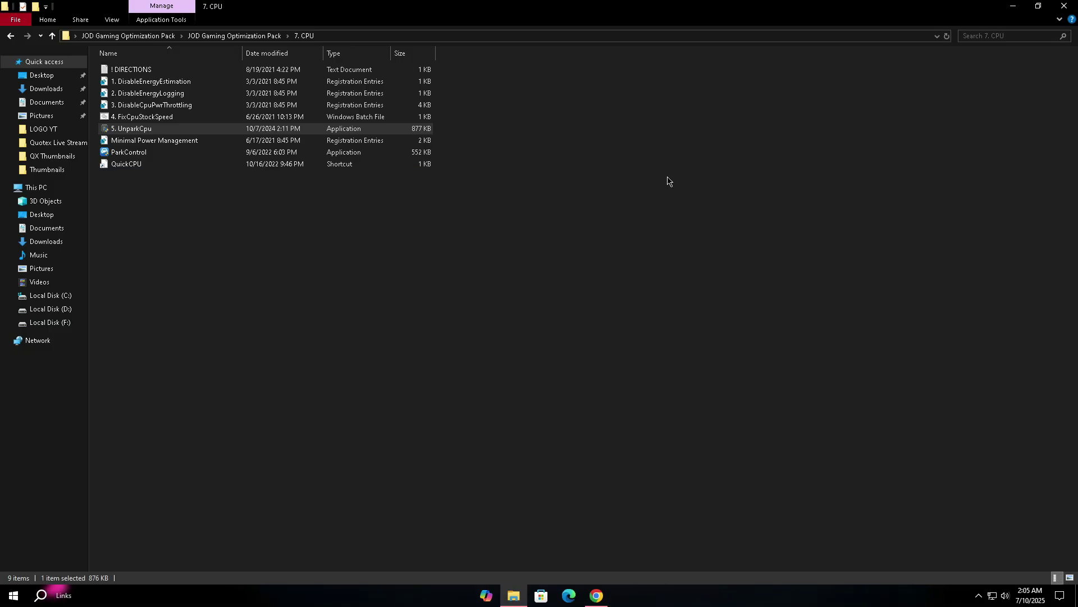
# Step: Launch ParkControl from Windows search and keep the Ultimate Performance profile selected
pyautogui.doubleClick(278, 152)
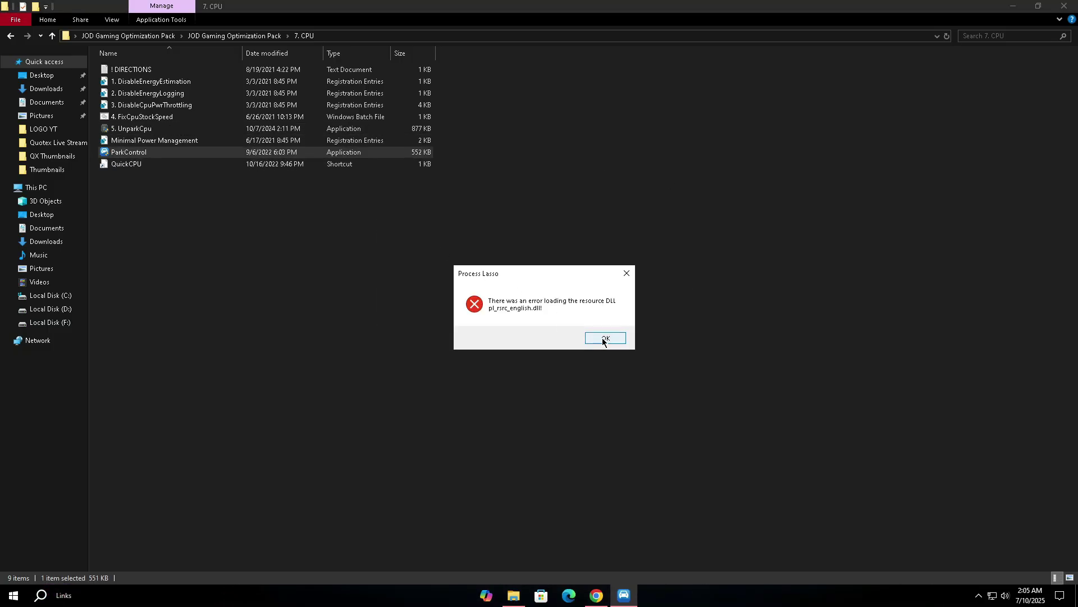
pyautogui.click(604, 340)
pyautogui.press('super')
pyautogui.write('park')
pyautogui.press('Return')
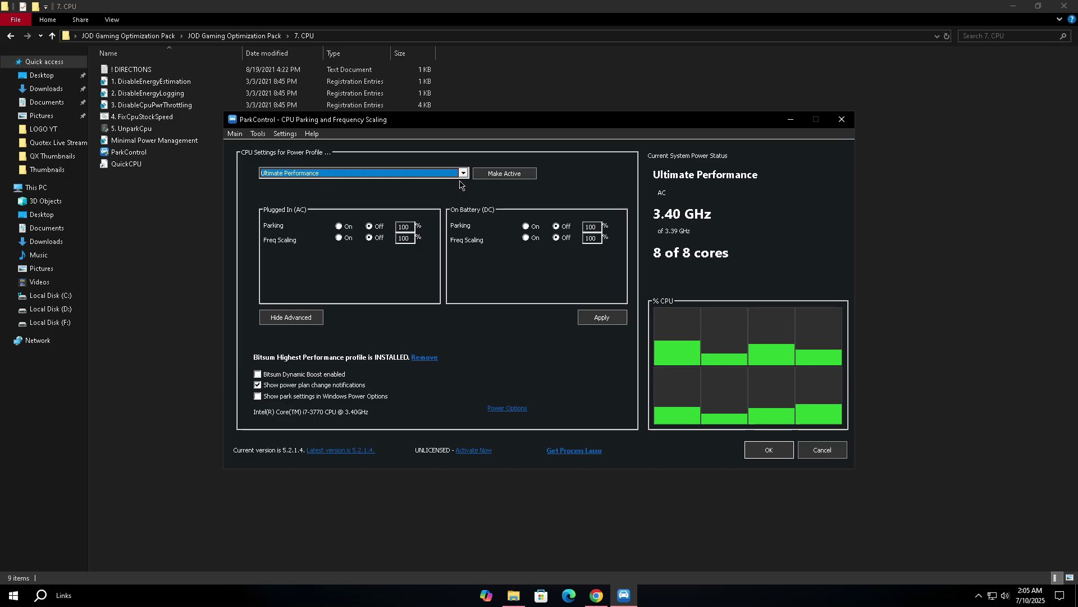
pyautogui.click(337, 241)
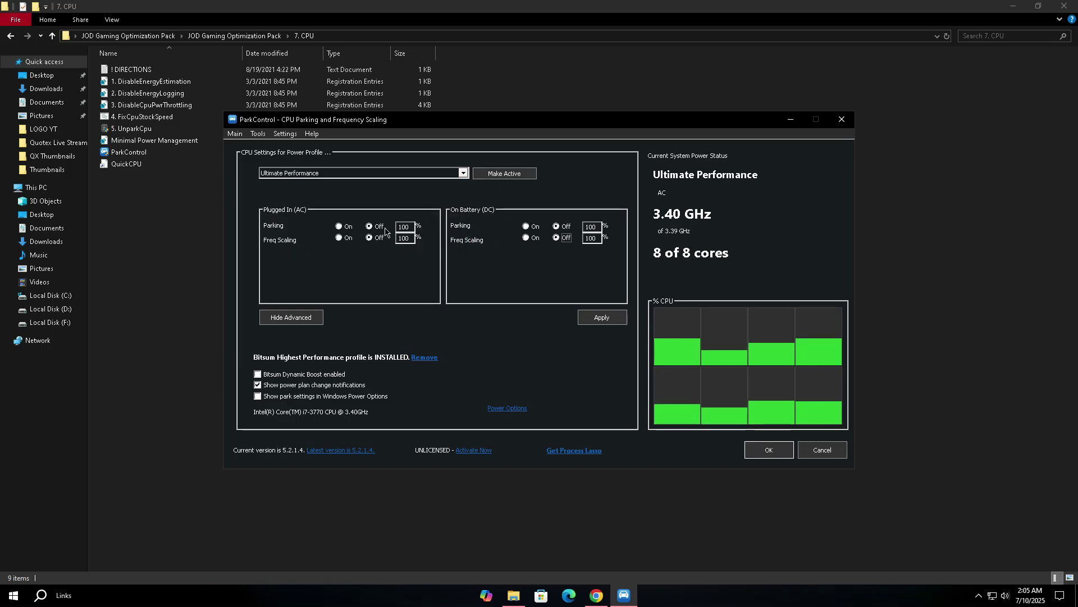
# Step: Close ParkControl, launch QuickCPU, skip the update notice, and accept maximum performance settings
pyautogui.click(784, 456)
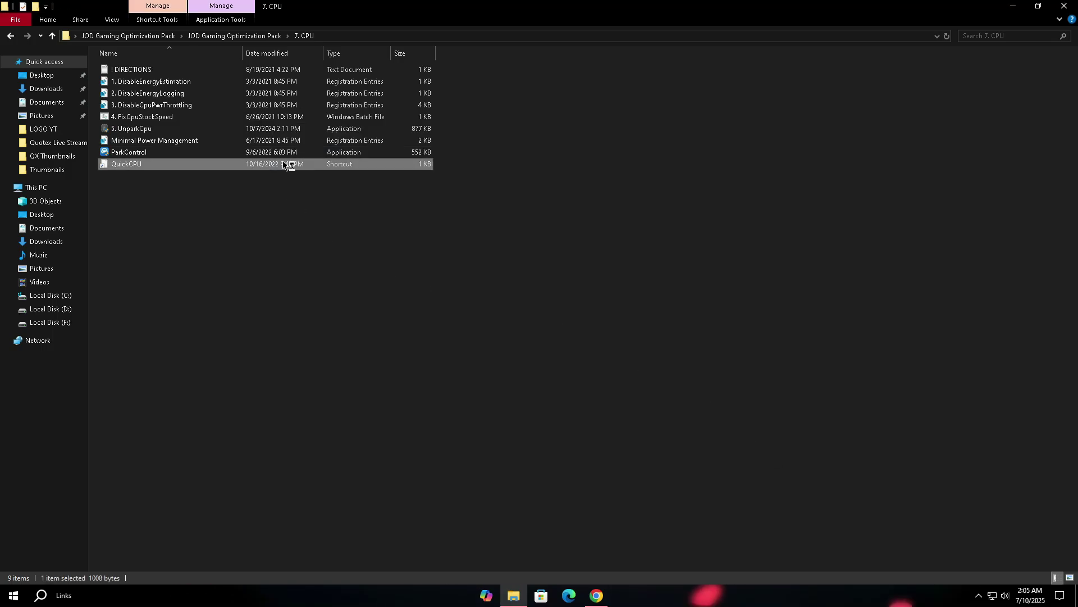
pyautogui.press('super')
pyautogui.write('cmd')
pyautogui.press('Return')
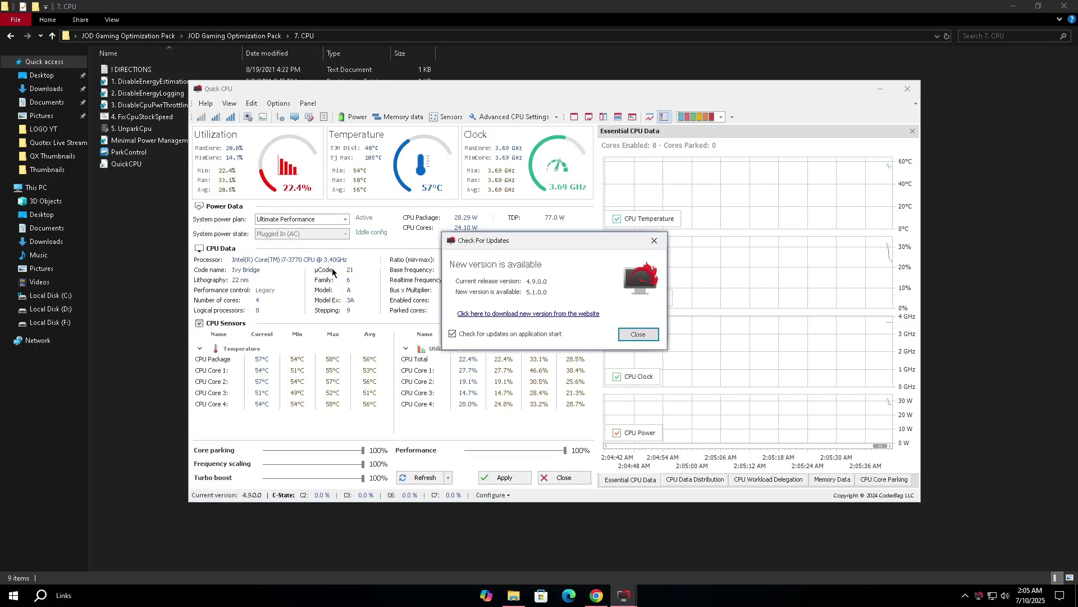
pyautogui.click(638, 335)
pyautogui.click(229, 116)
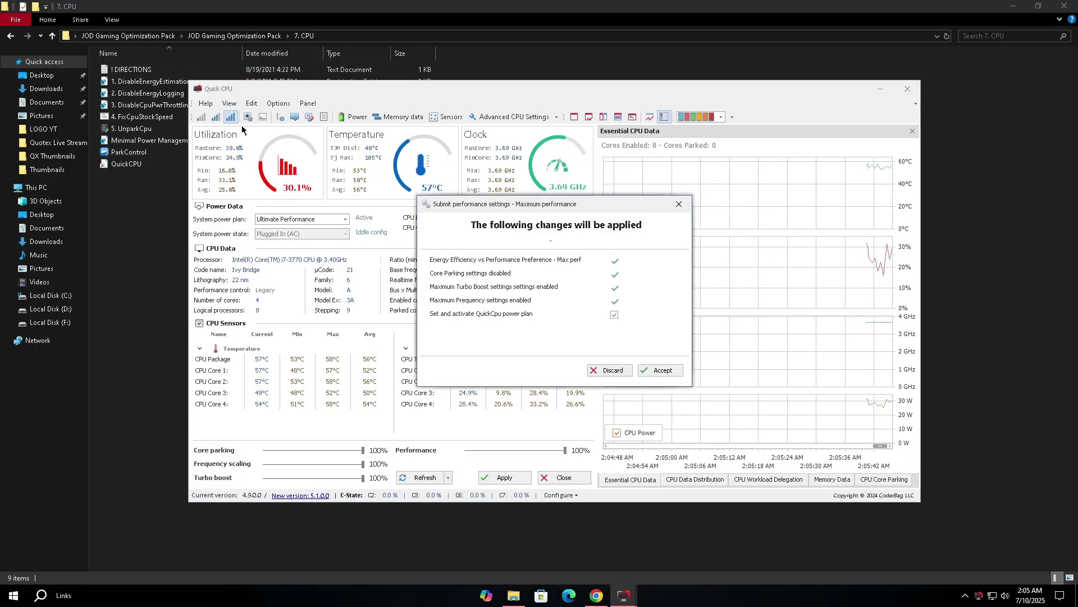
pyautogui.click(664, 371)
pyautogui.click(681, 395)
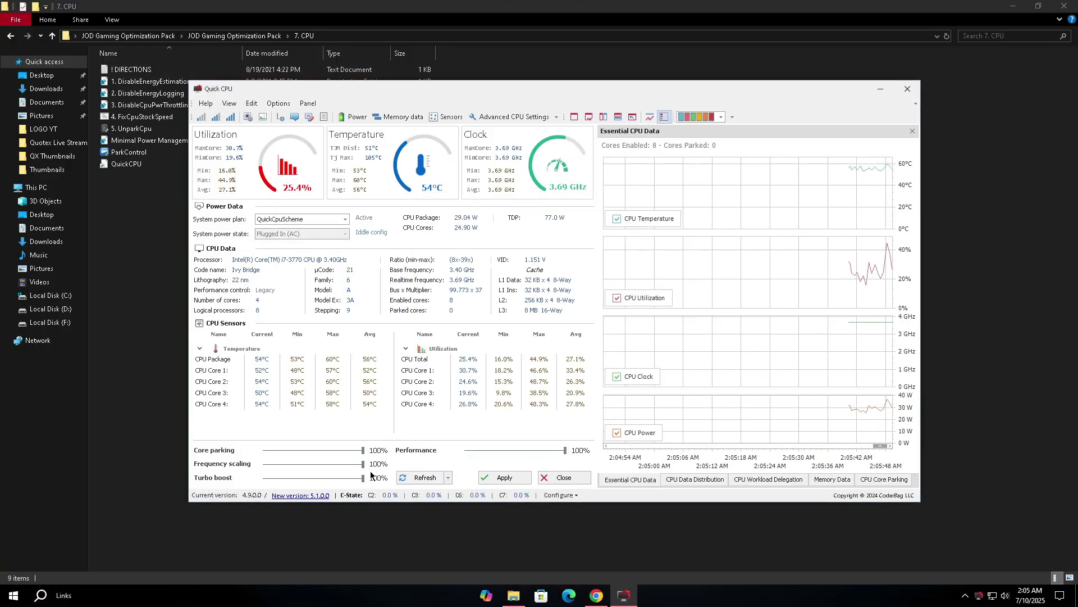
# Step: Apply the CPU settings, switch the power plan to Ultimate Performance, apply, and close QuickCPU
pyautogui.click(504, 478)
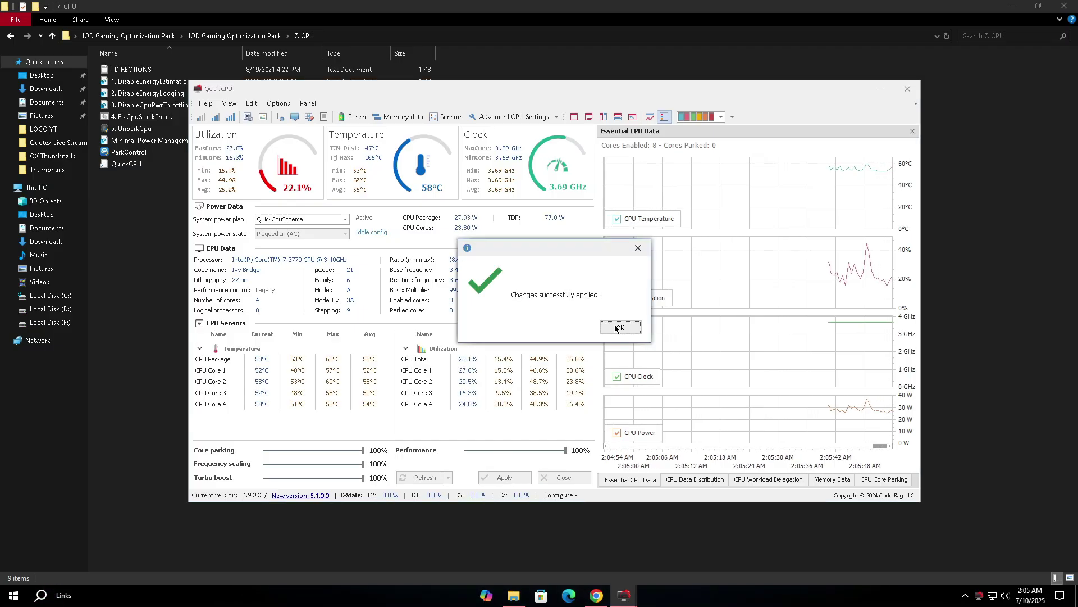
pyautogui.click(632, 322)
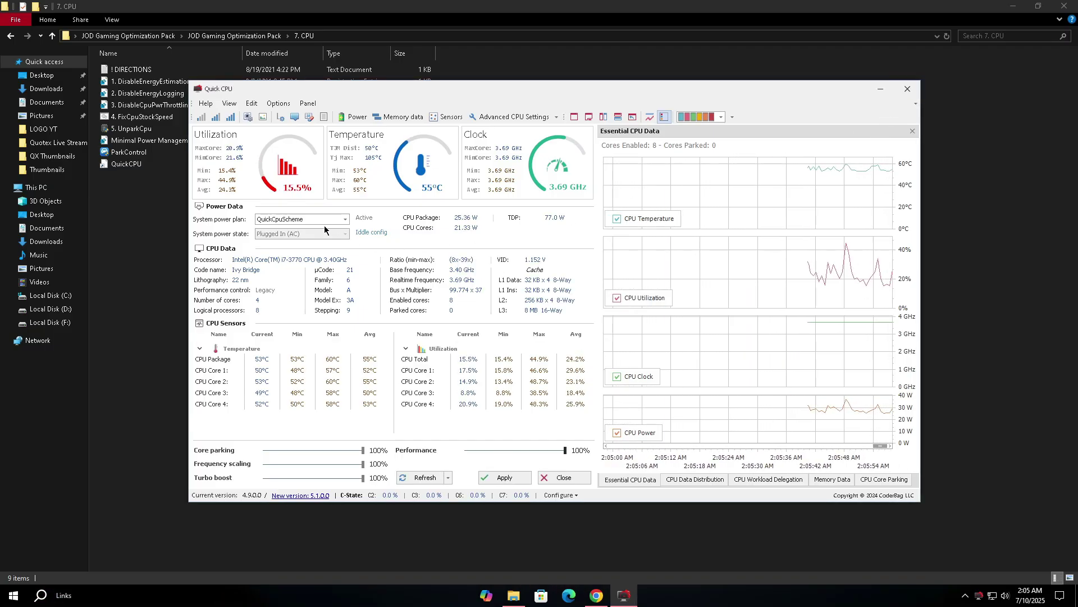
pyautogui.click(342, 220)
pyautogui.click(291, 265)
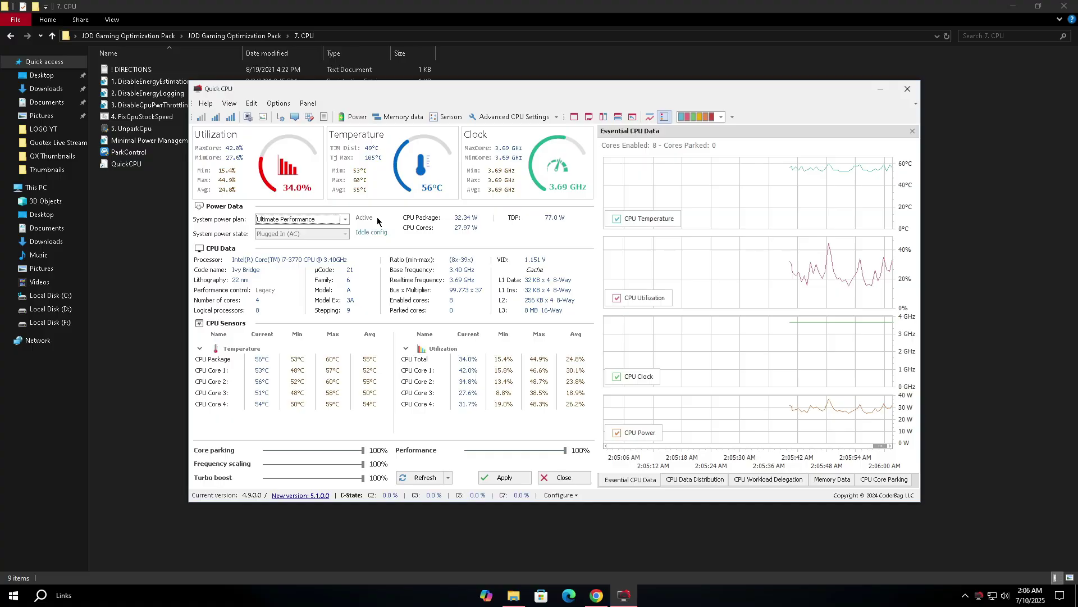
pyautogui.click(505, 477)
pyautogui.click(685, 325)
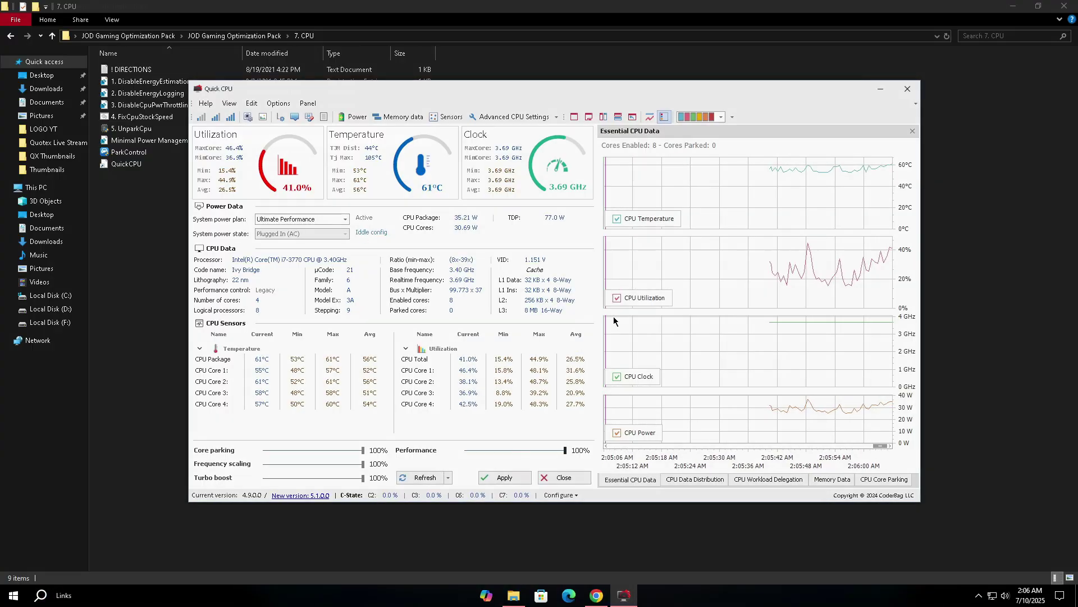
pyautogui.click(907, 88)
# Step: In 8. Powerplan, merge the Disable Power Throttling registry tweak
pyautogui.press('BackSpace')
pyautogui.doubleClick(181, 153)
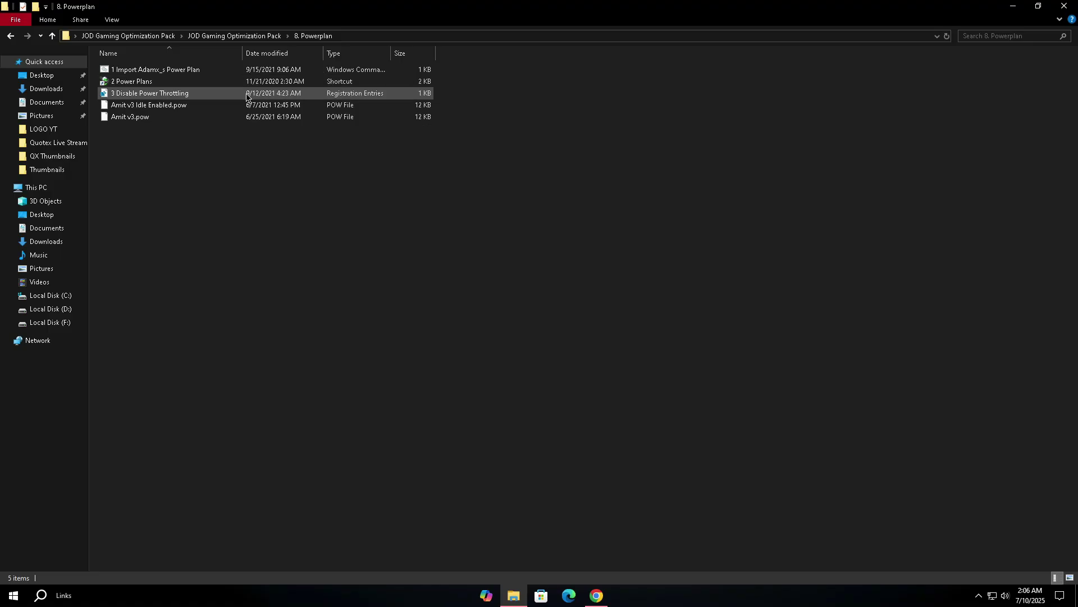
pyautogui.doubleClick(247, 97)
pyautogui.press('Return')
pyautogui.press('Return')
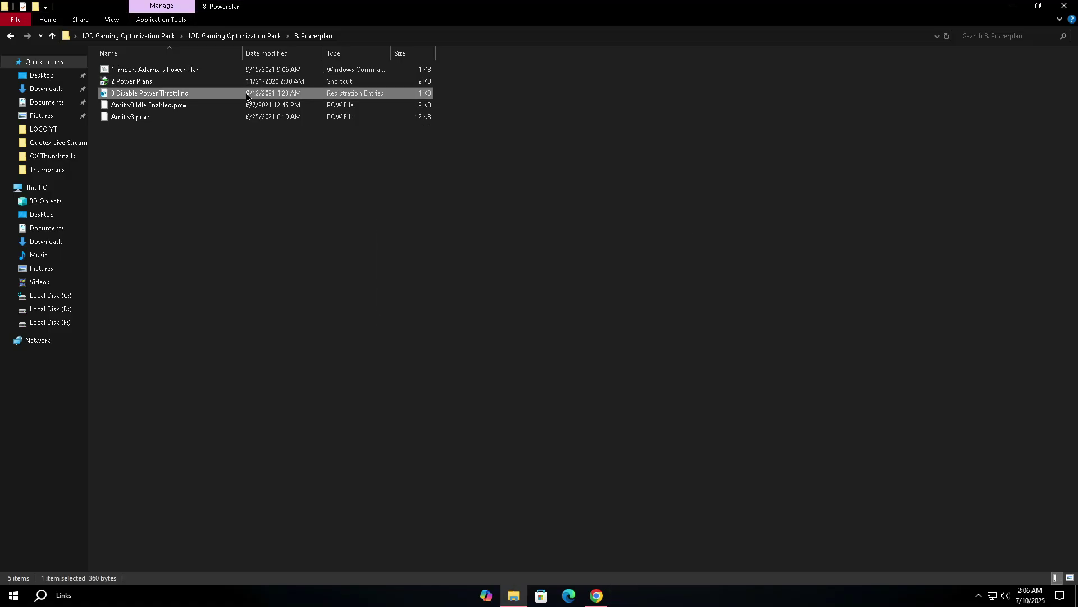
# Step: Run the power plan import script and open the Power Plans settings
pyautogui.doubleClick(194, 159)
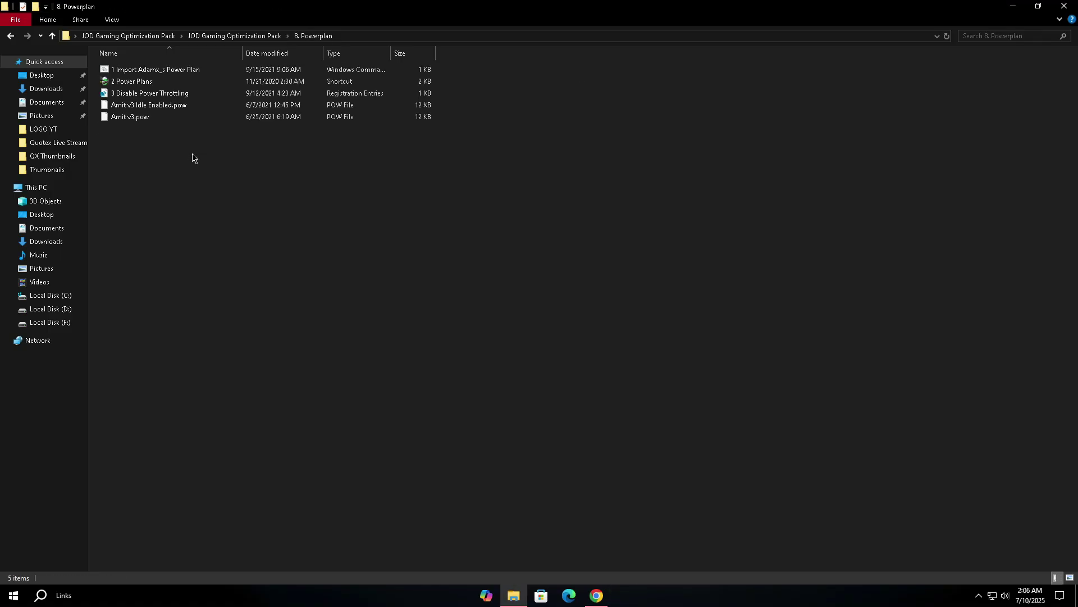
pyautogui.doubleClick(185, 74)
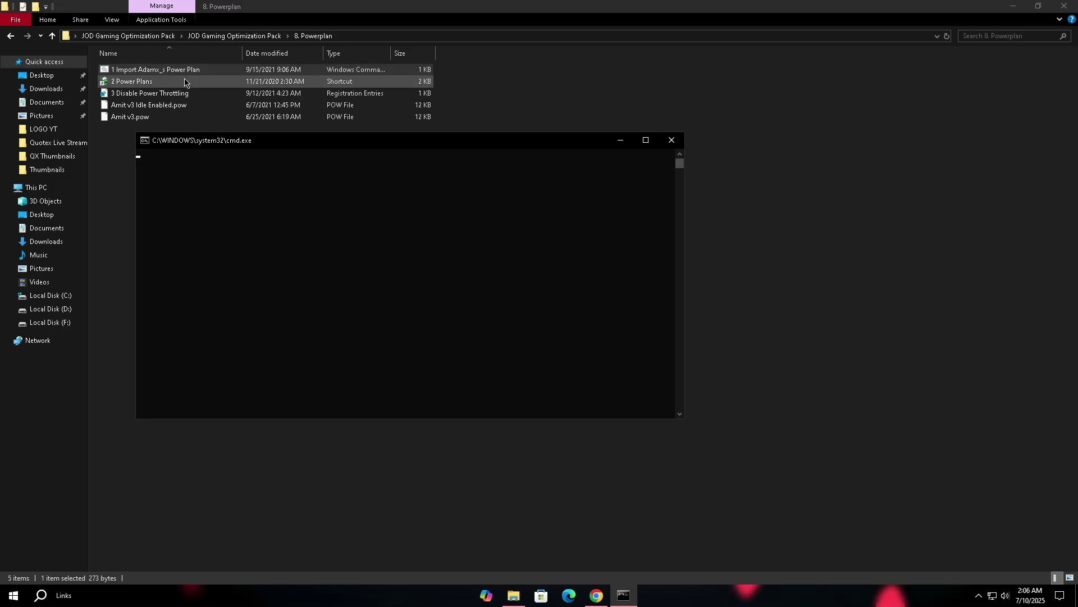
pyautogui.doubleClick(185, 82)
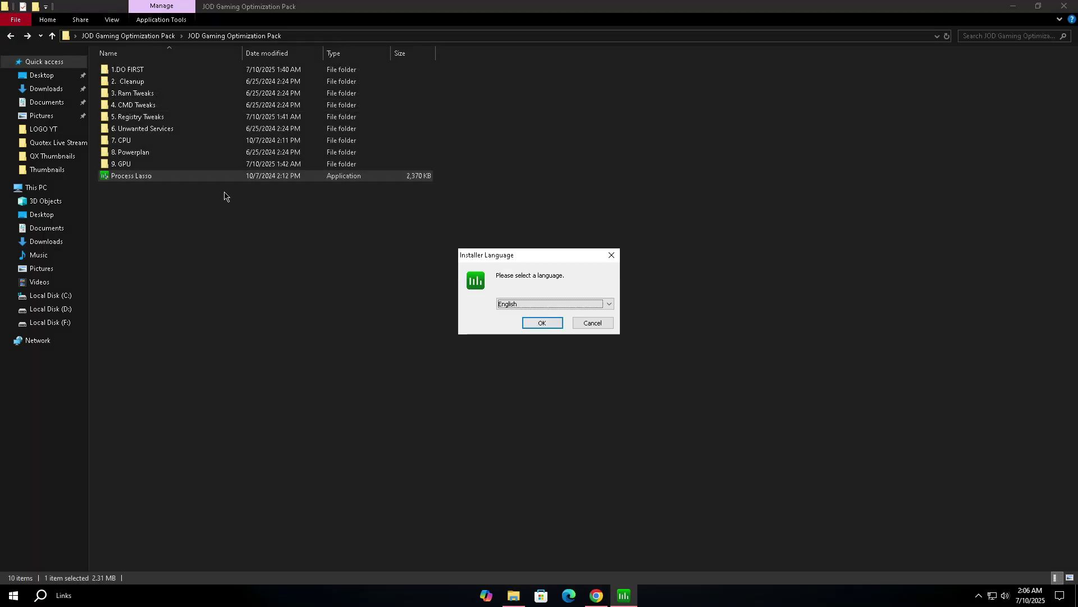
# Step: Install Process Lasso in English with default components and startup options, then inspect BloodyWorkShop8's actions
pyautogui.click(542, 321)
pyautogui.click(601, 389)
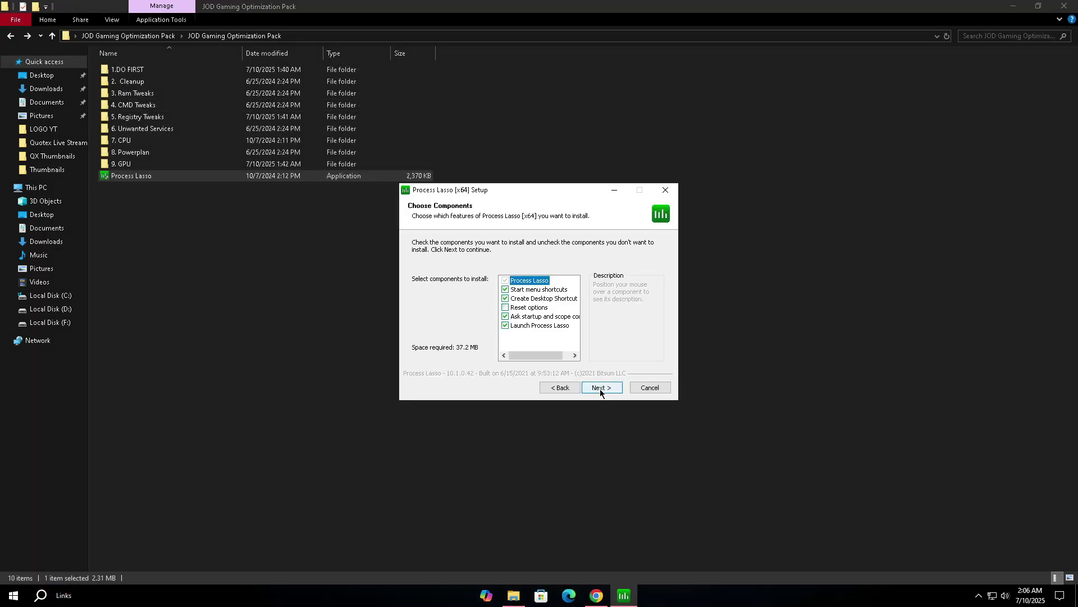
pyautogui.click(601, 389)
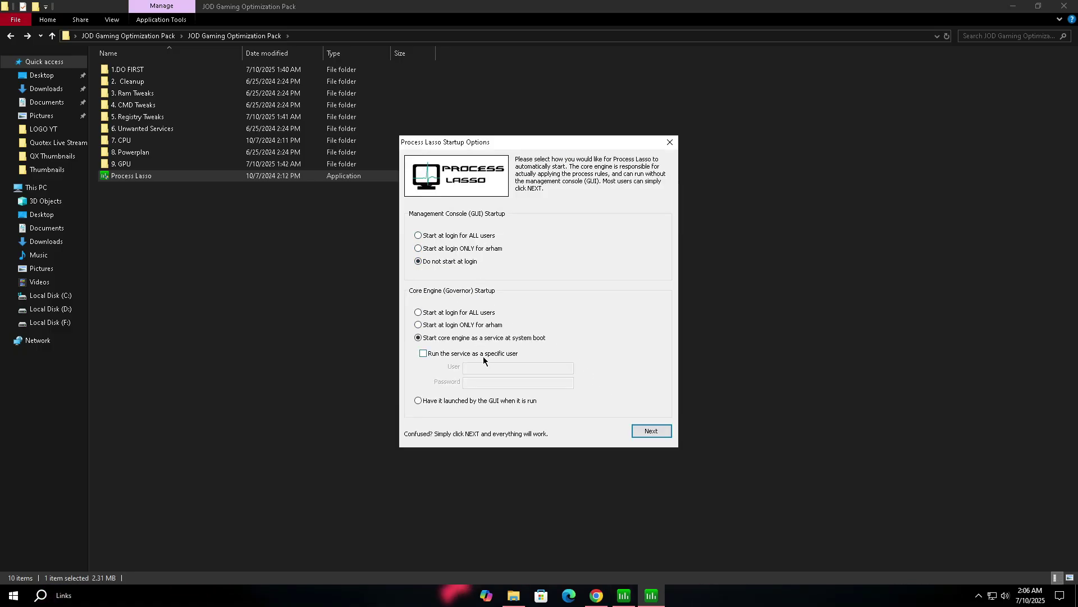
pyautogui.click(652, 434)
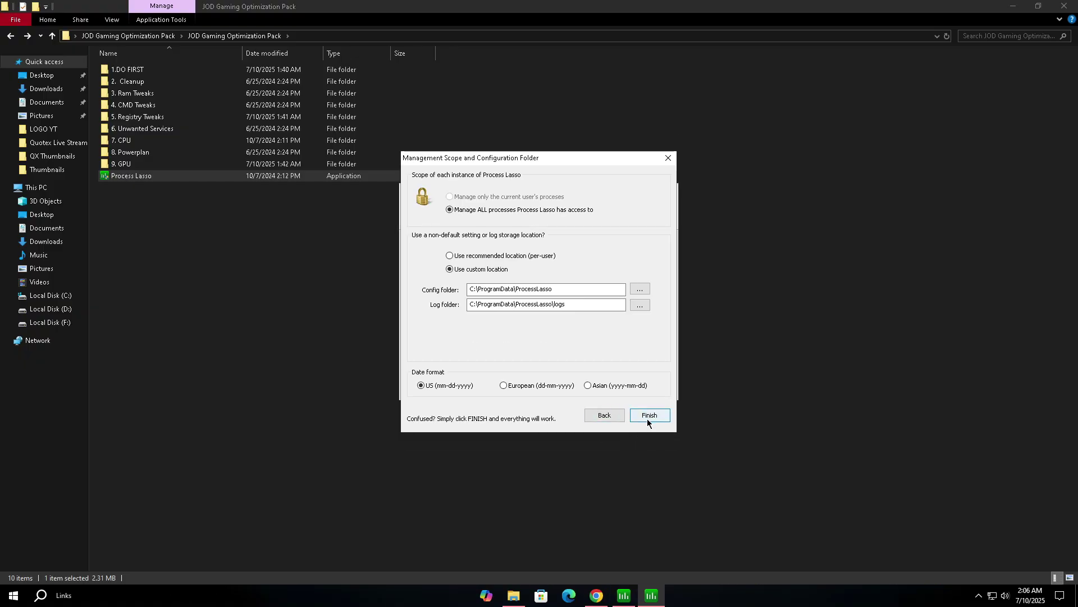
pyautogui.click(648, 419)
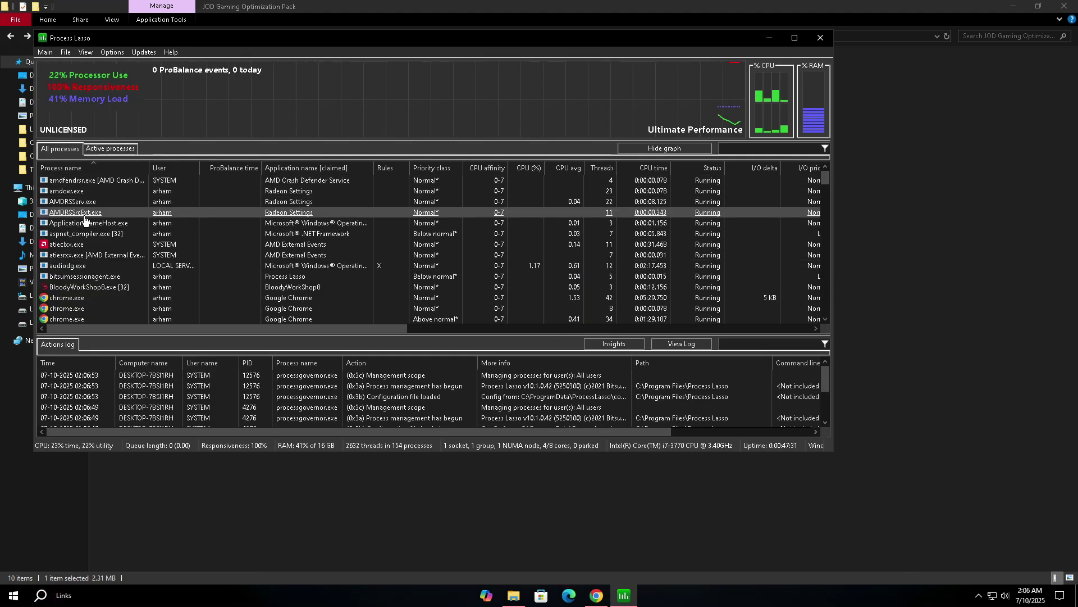
pyautogui.scroll(-2, 86, 221)
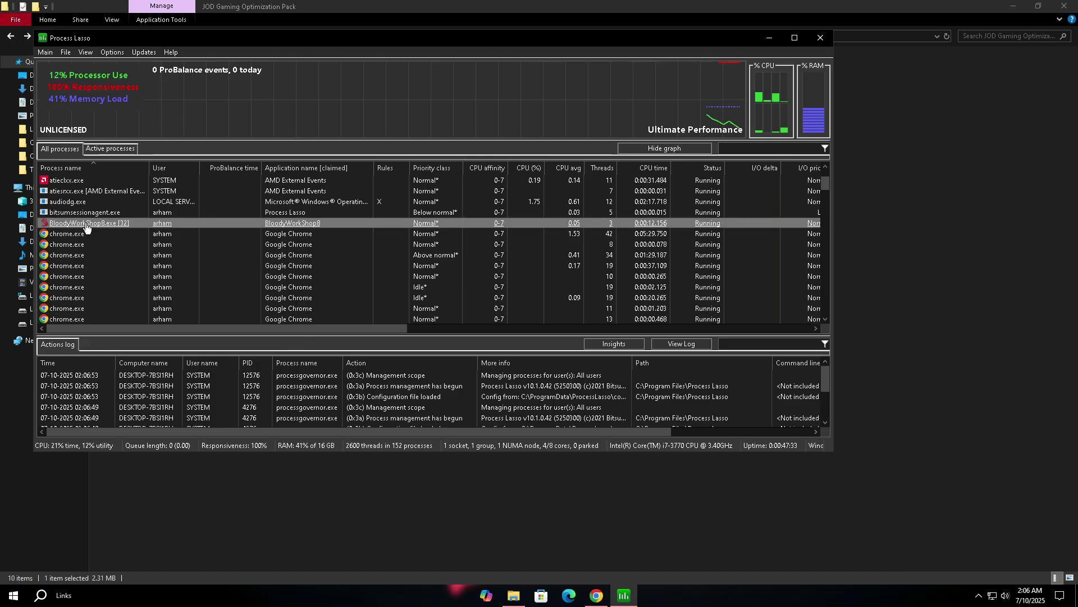
pyautogui.rightClick(101, 226)
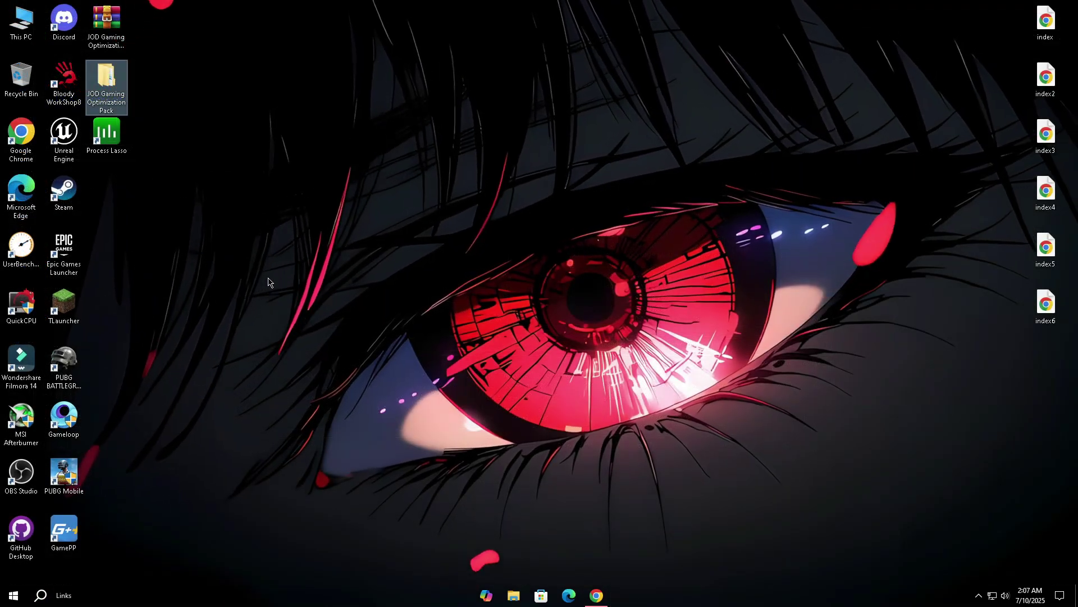
# Step: Launch GameLoop, review the Engine memory and DPI options and PUBG MOBILE settings, then save
pyautogui.doubleClick(63, 413)
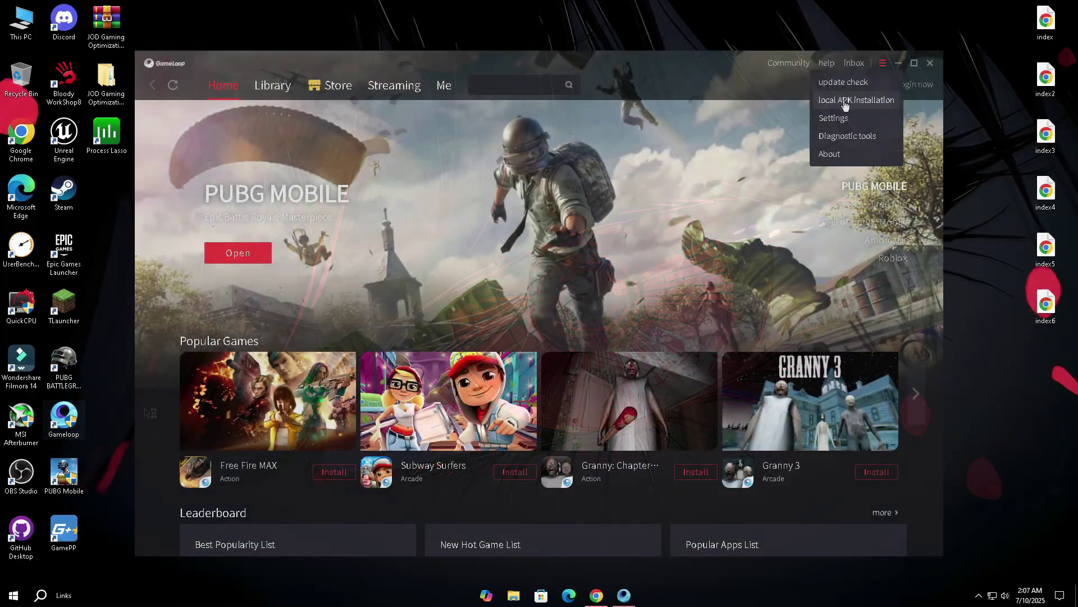
pyautogui.click(847, 114)
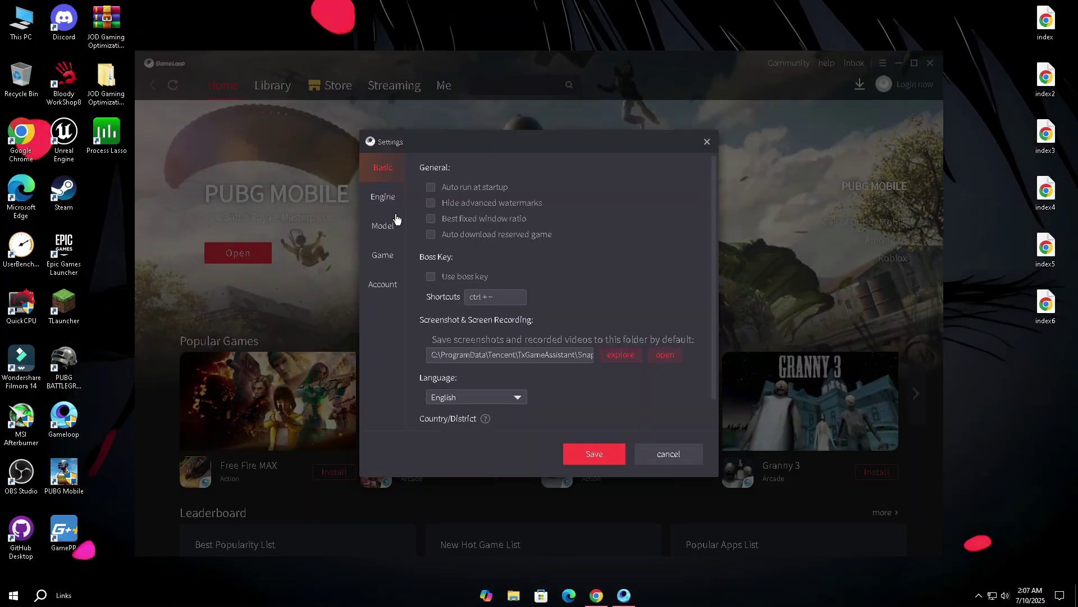
pyautogui.click(383, 196)
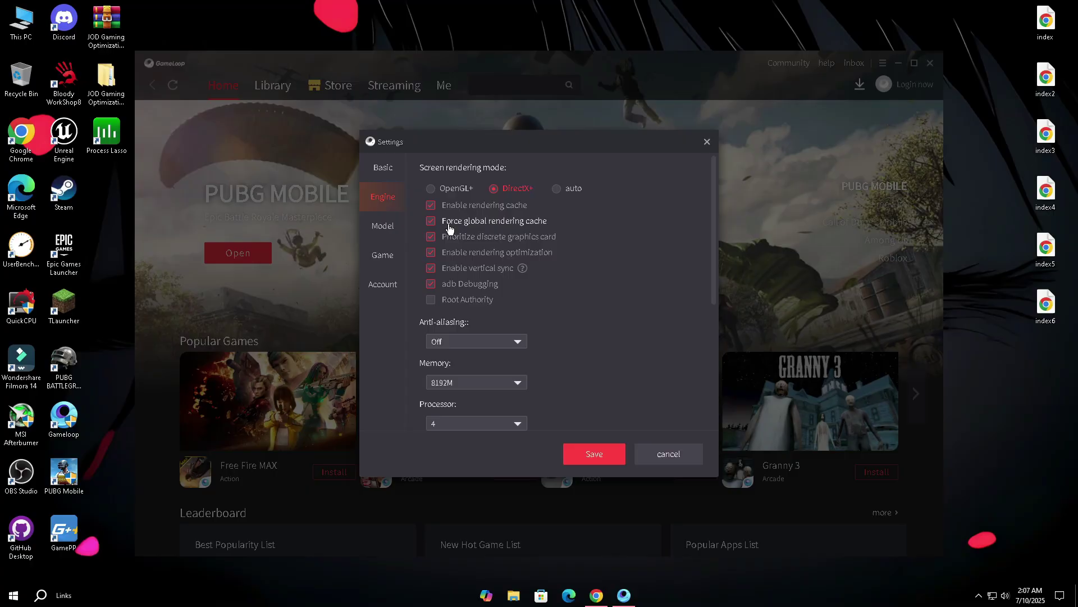
pyautogui.scroll(-3, 539, 304)
pyautogui.click(509, 215)
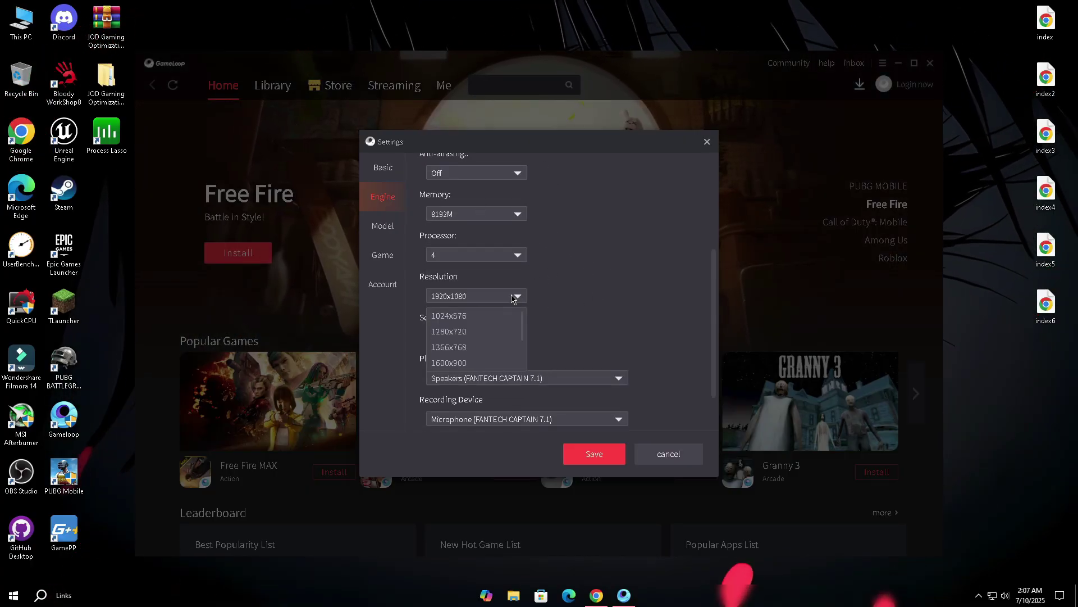
pyautogui.scroll(-1, 614, 272)
pyautogui.click(458, 284)
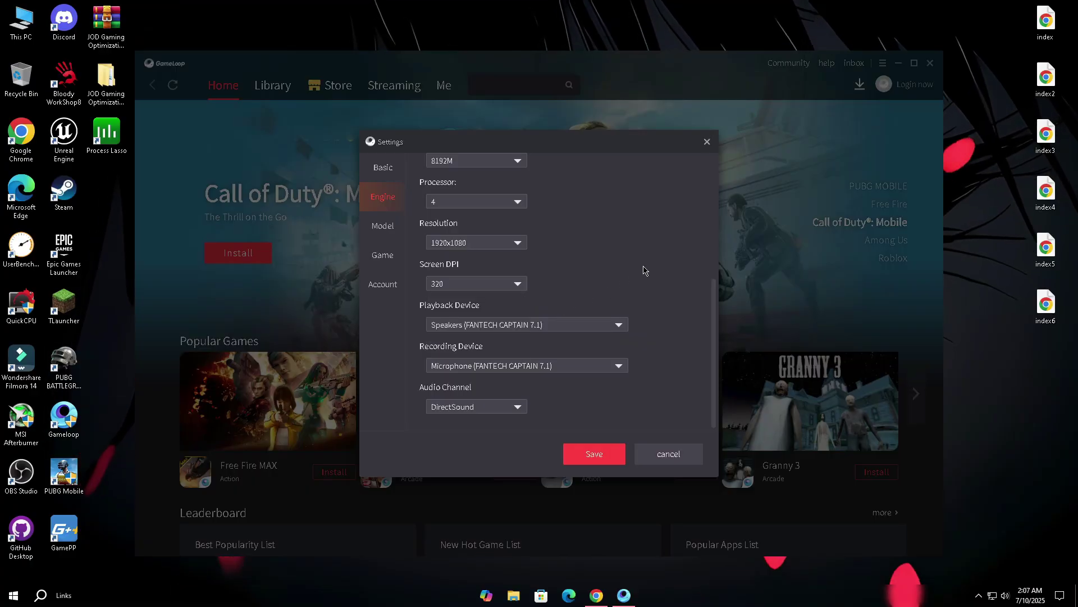
pyautogui.click(381, 228)
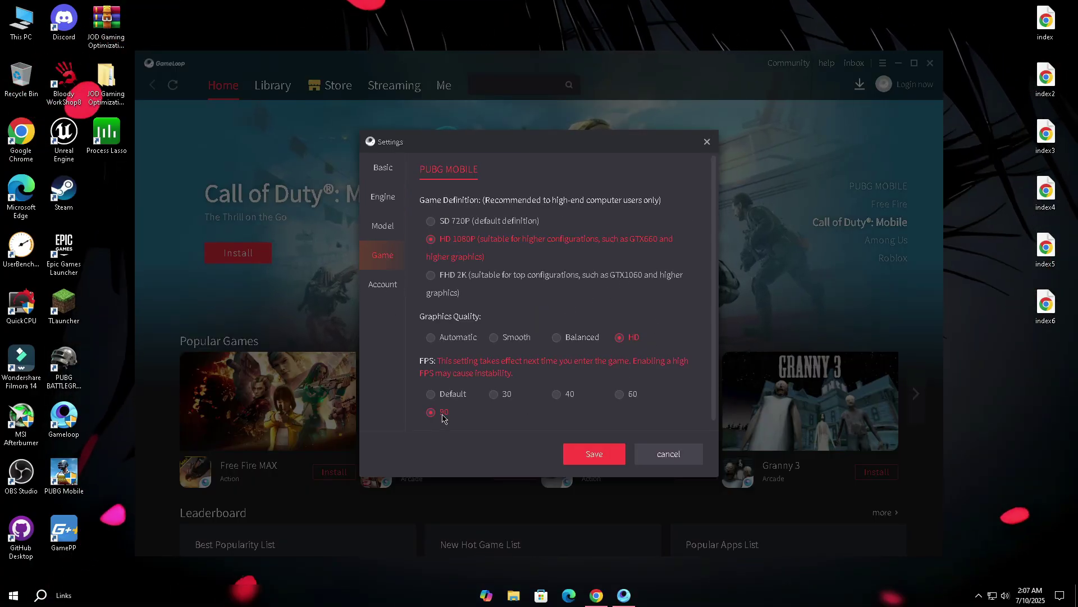
pyautogui.click(606, 454)
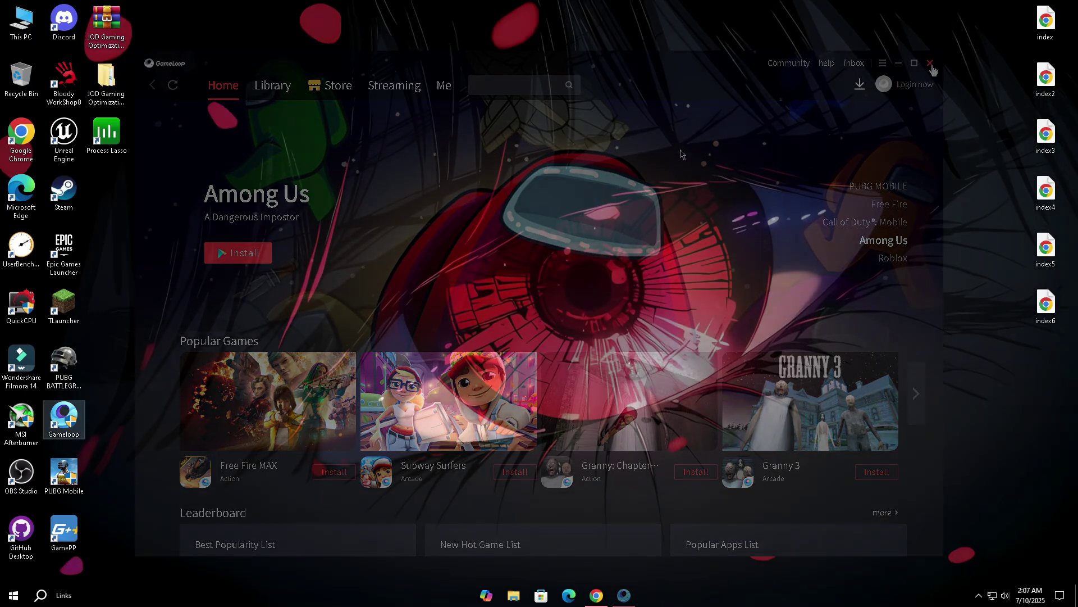